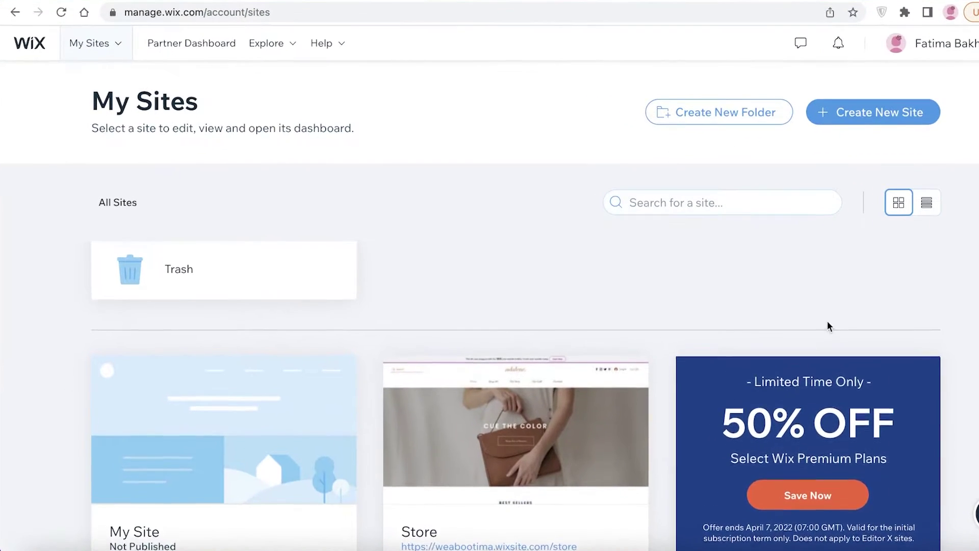
- Start a new site from My Sites to reach the Wix or Editor X platform choice
click(874, 118)
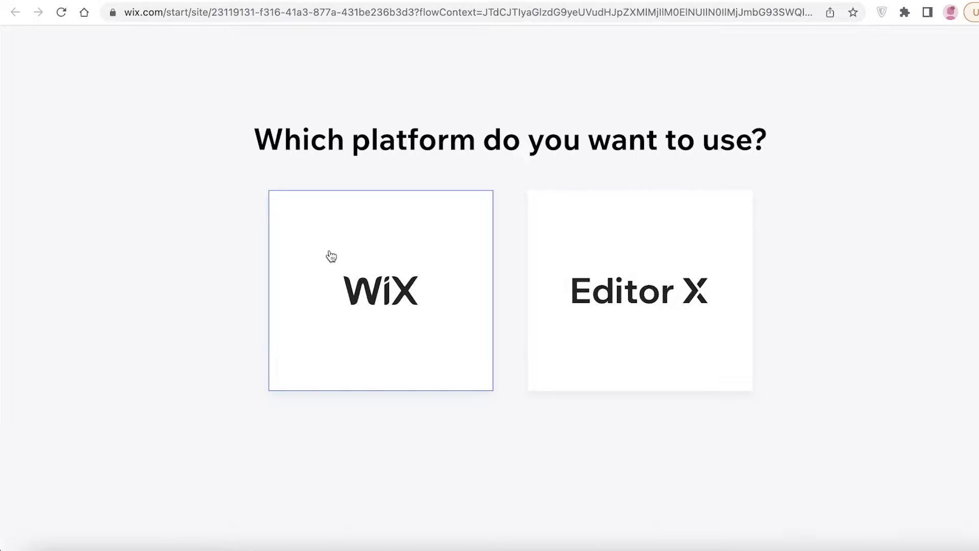
- Choose the classic Wix platform, skip both intro questions, and go to Edit a Template
click(363, 287)
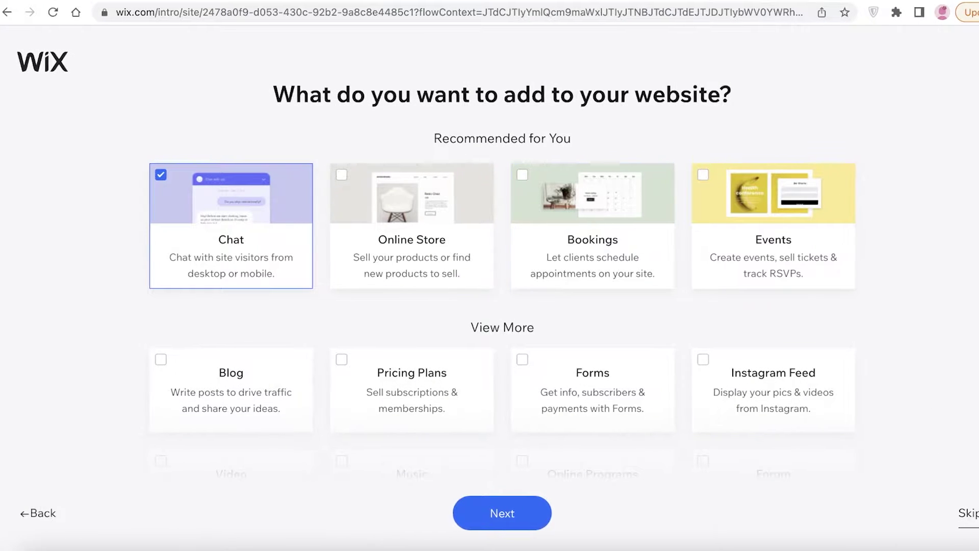
click(929, 515)
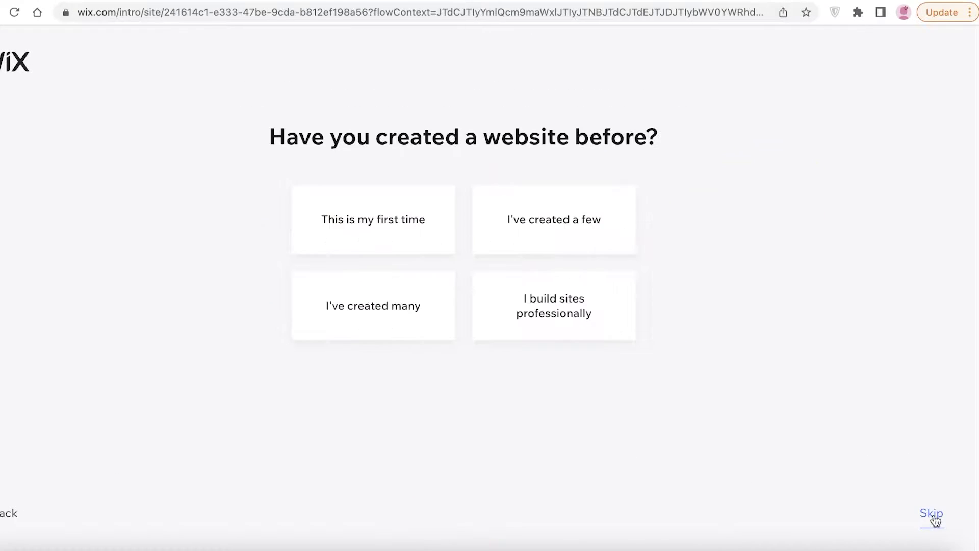
click(371, 301)
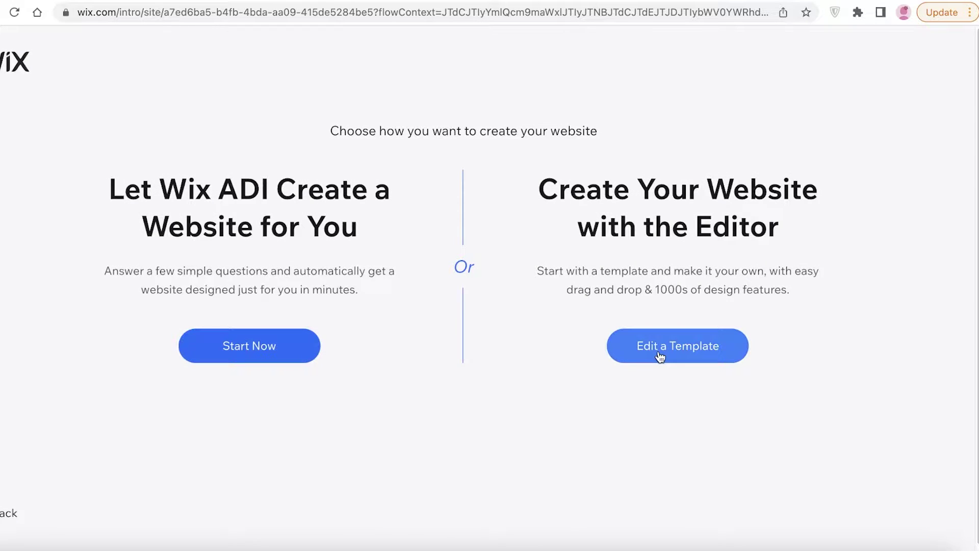
click(652, 351)
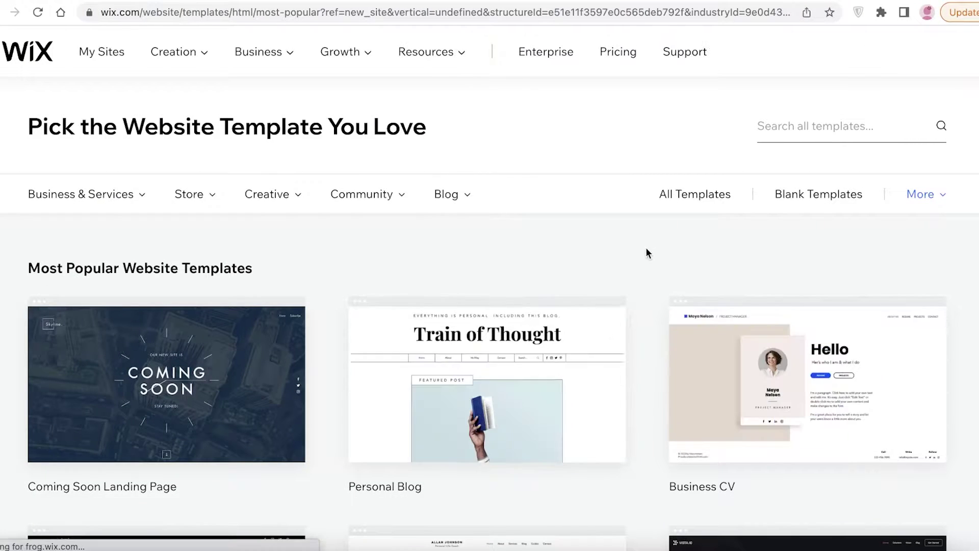
- Filter the gallery to Blank Templates and open Strip Header Layout for editing
scroll(645, 253, down, 7)
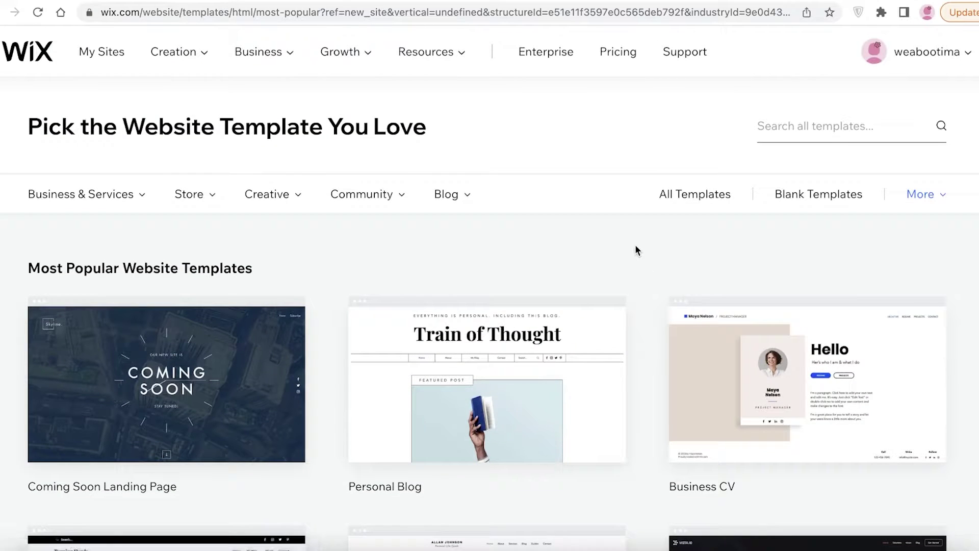
scroll(870, 375, down, 10)
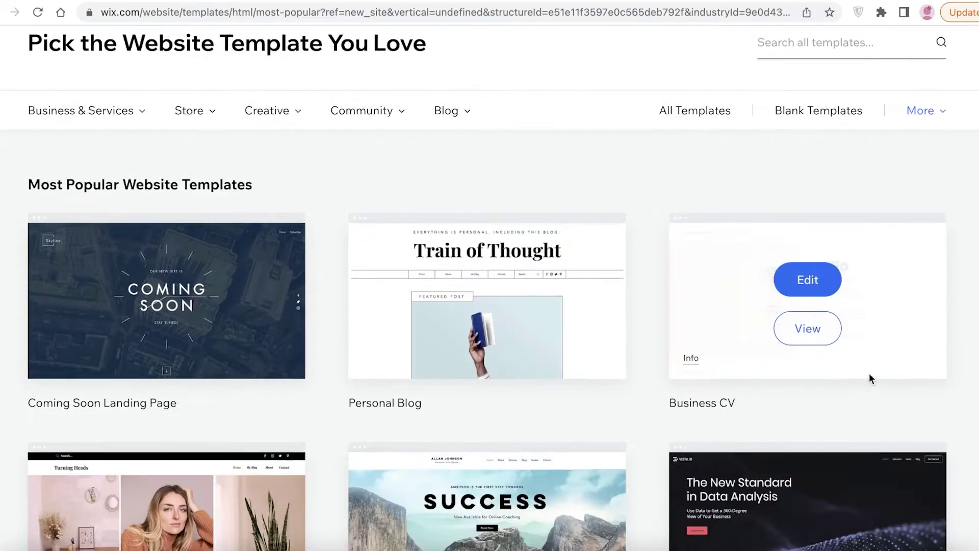
scroll(870, 378, up, 12)
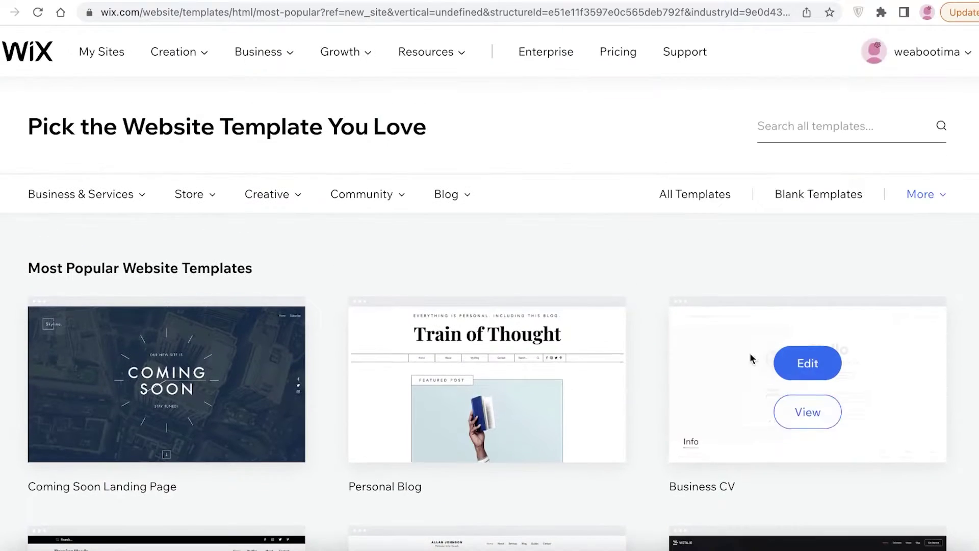
click(826, 194)
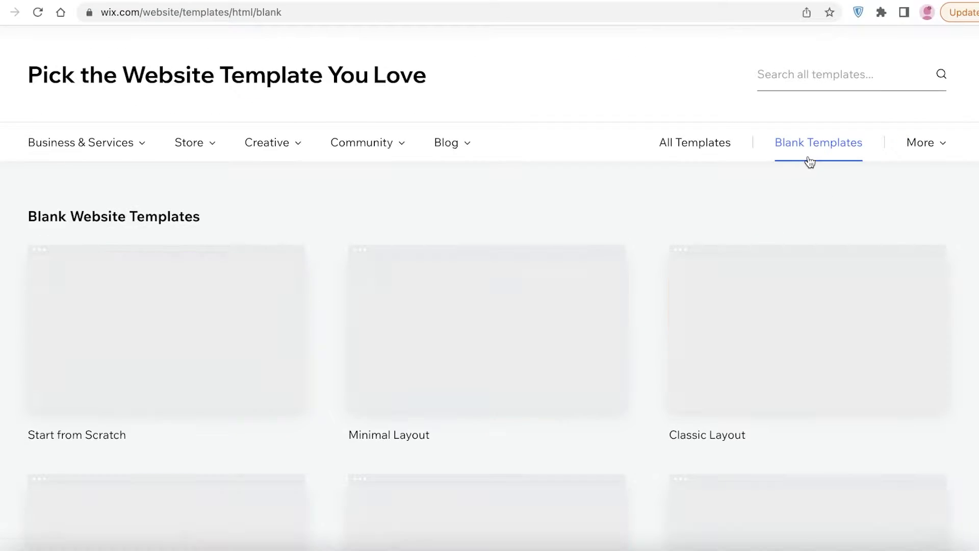
scroll(334, 275, down, 3)
scroll(342, 276, down, 1)
scroll(341, 276, up, 1)
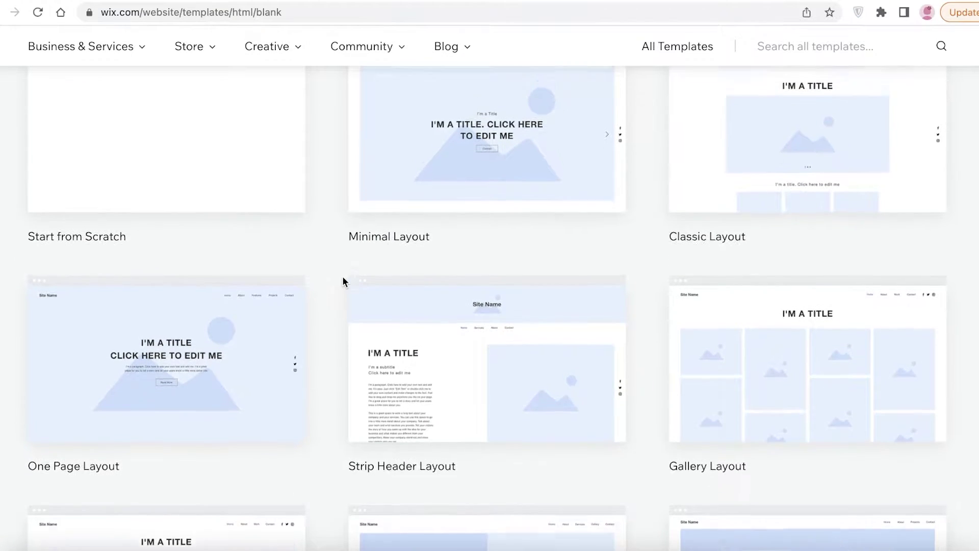
scroll(342, 276, down, 3)
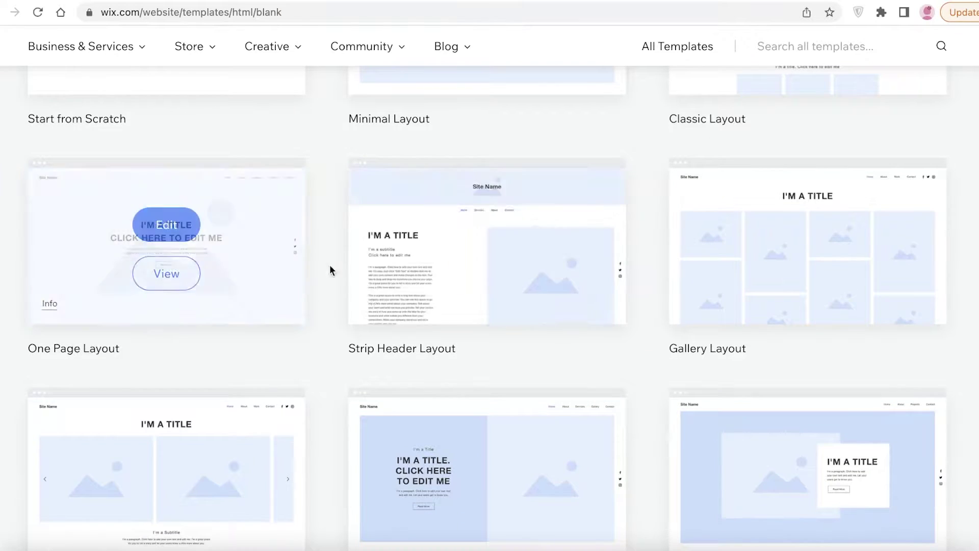
mouse_move(457, 223)
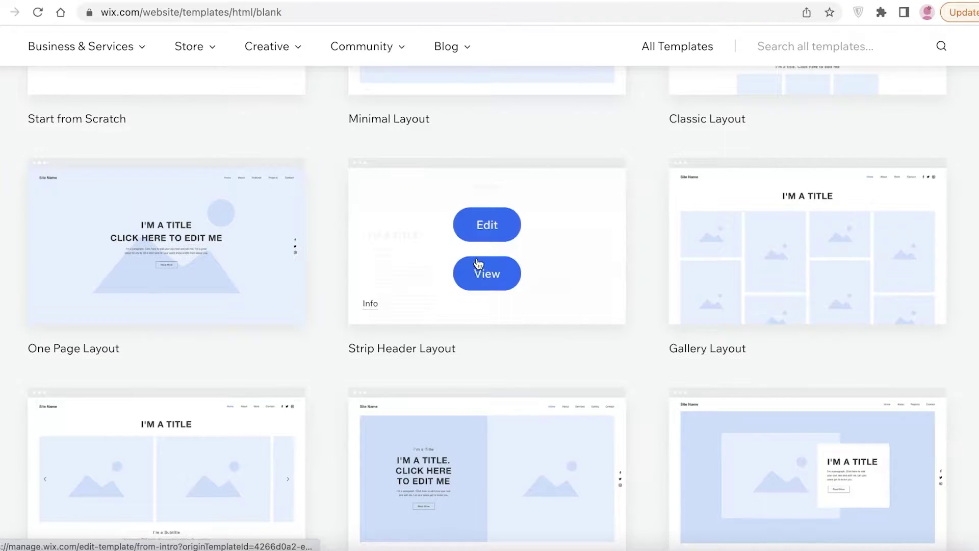
scroll(486, 274, up, 1)
click(498, 268)
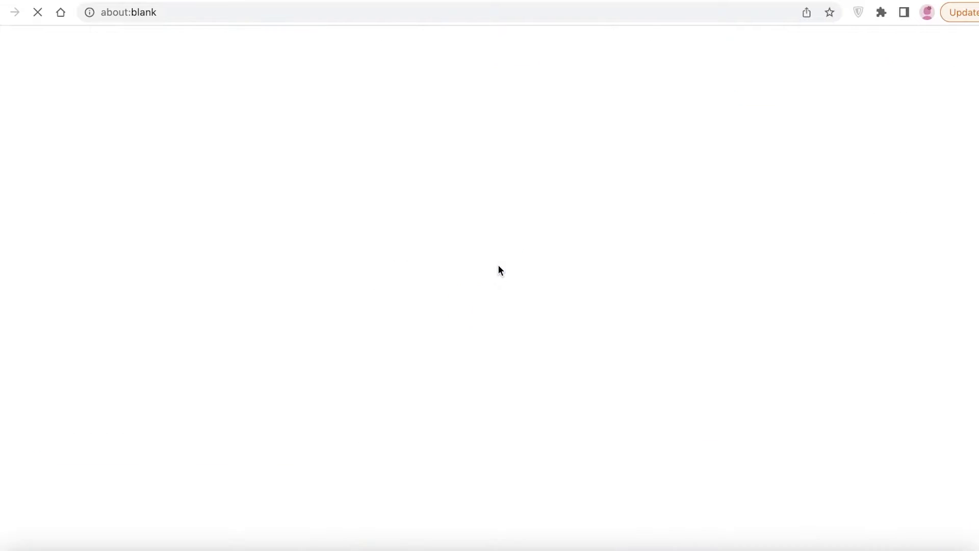
- Move the Site Name heading left and higher, and shrink the header strip's height
click(606, 11)
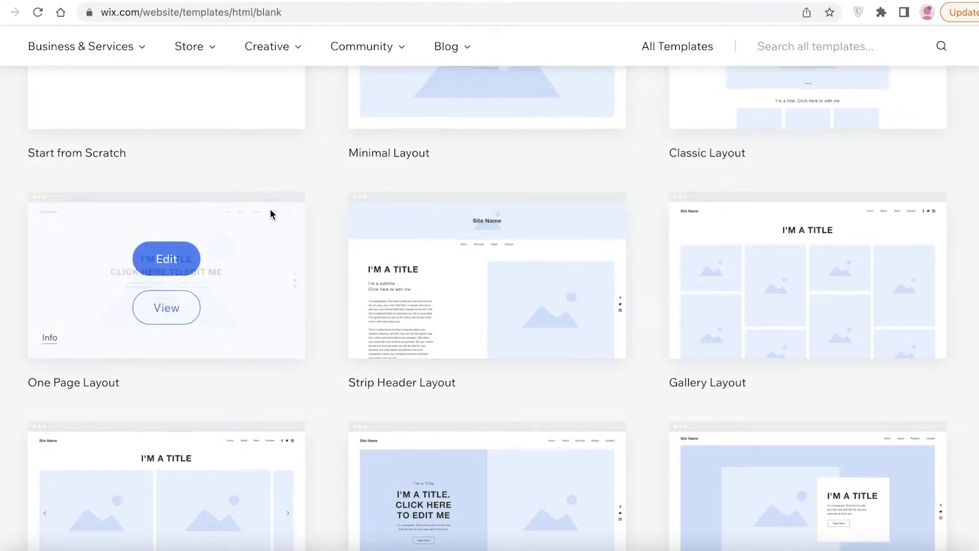
scroll(270, 213, up, 4)
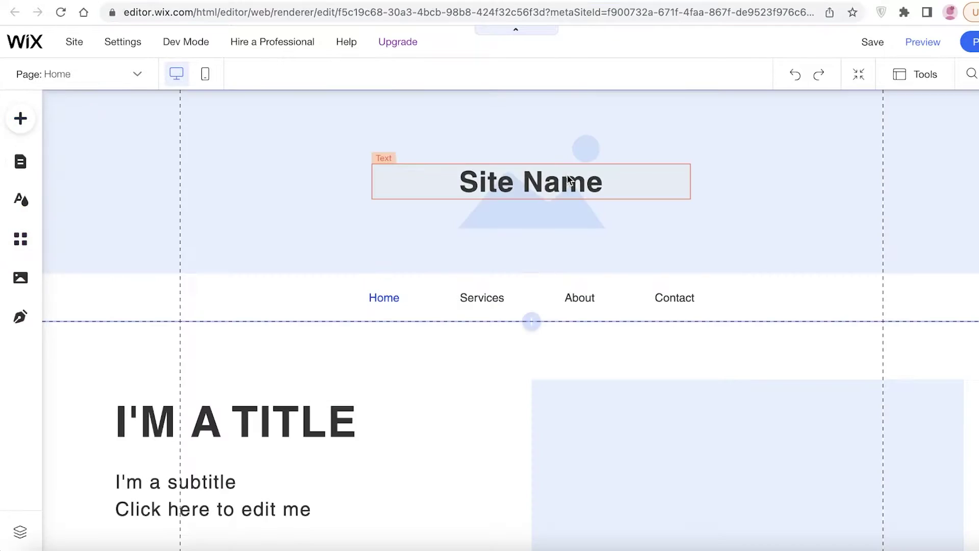
click(567, 181)
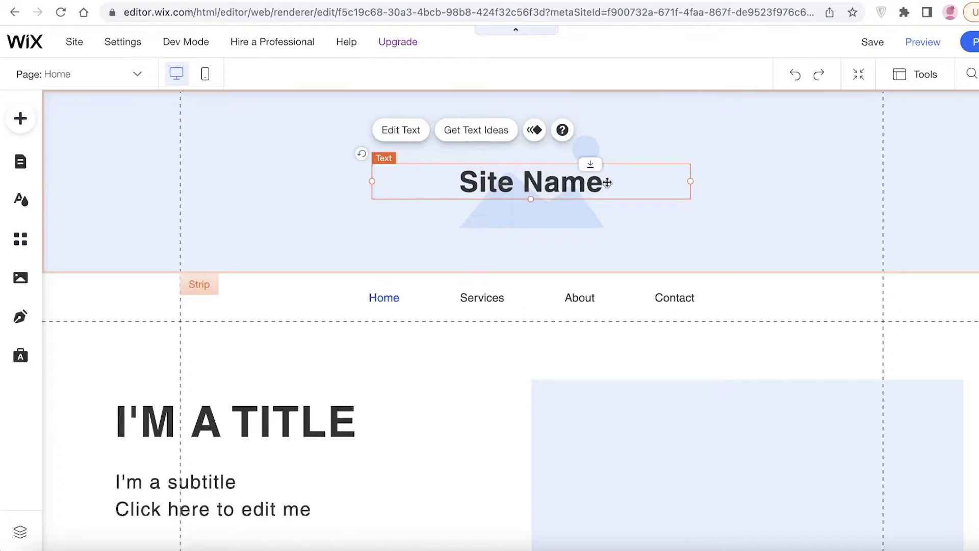
drag(576, 178, 385, 169)
click(544, 214)
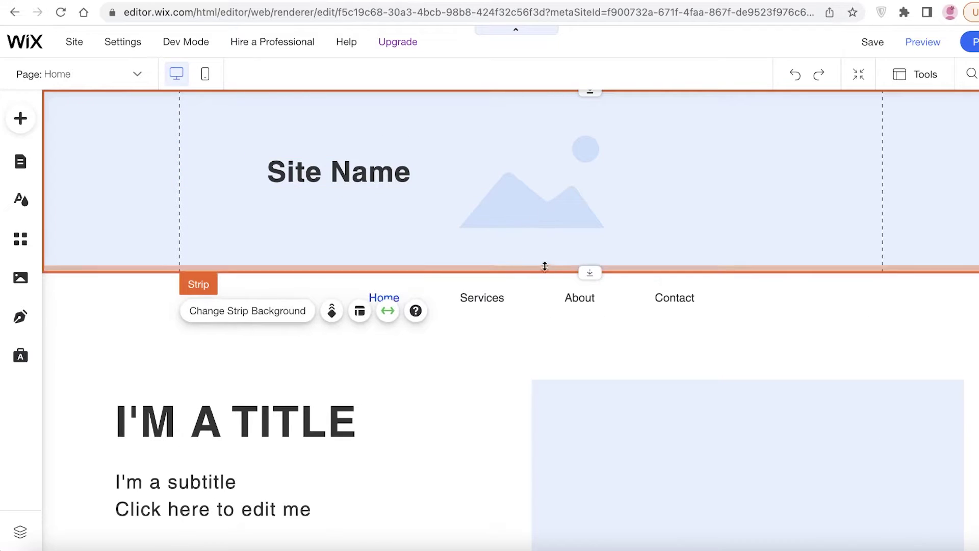
drag(588, 274, 598, 202)
drag(315, 172, 320, 148)
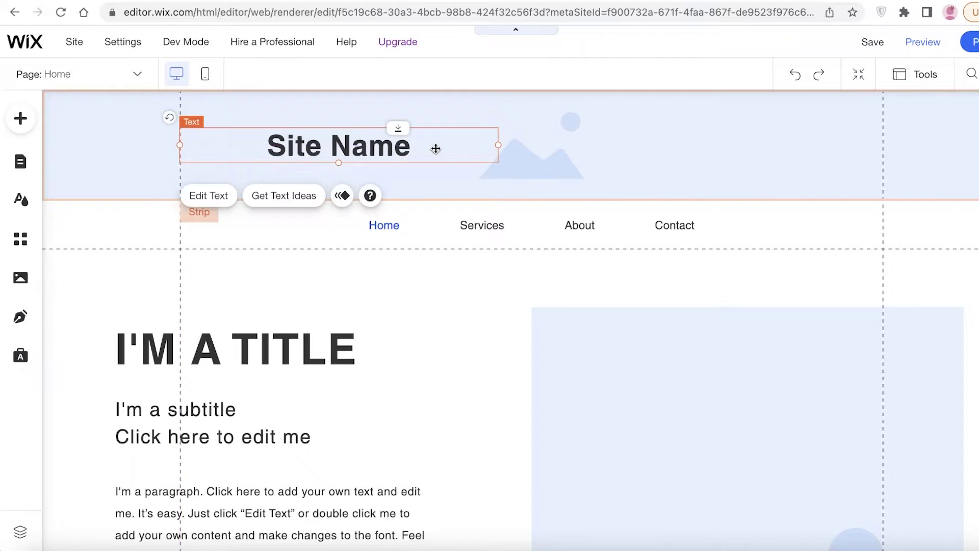
- Retitle the heading to JANE'S COSULTANCY and nudge it slightly lower
double_click(356, 147)
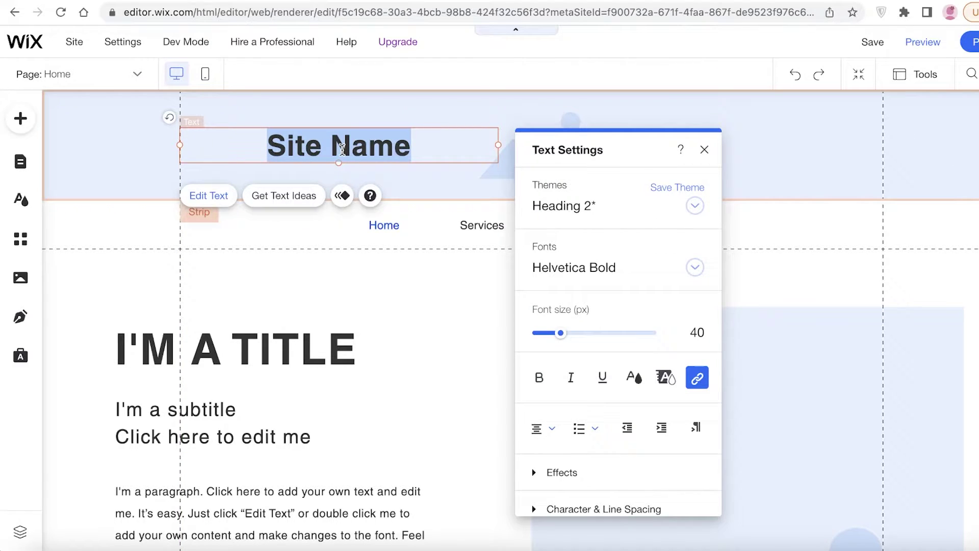
text(JANES)
key(BackSpace)
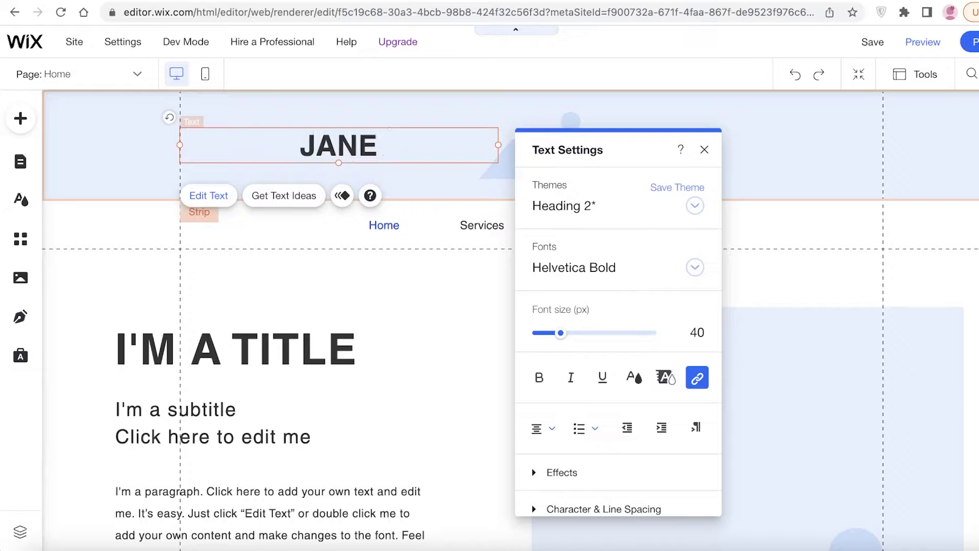
text('S COSULTANCY)
click(511, 124)
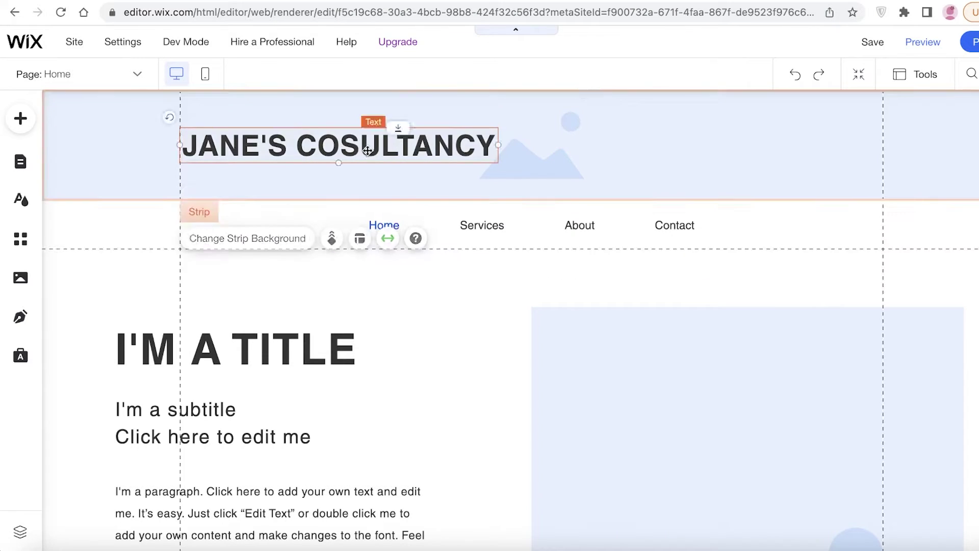
drag(369, 148, 375, 169)
- Delete the Services and About pages in Manage Pages, leaving Home and Contact
click(380, 227)
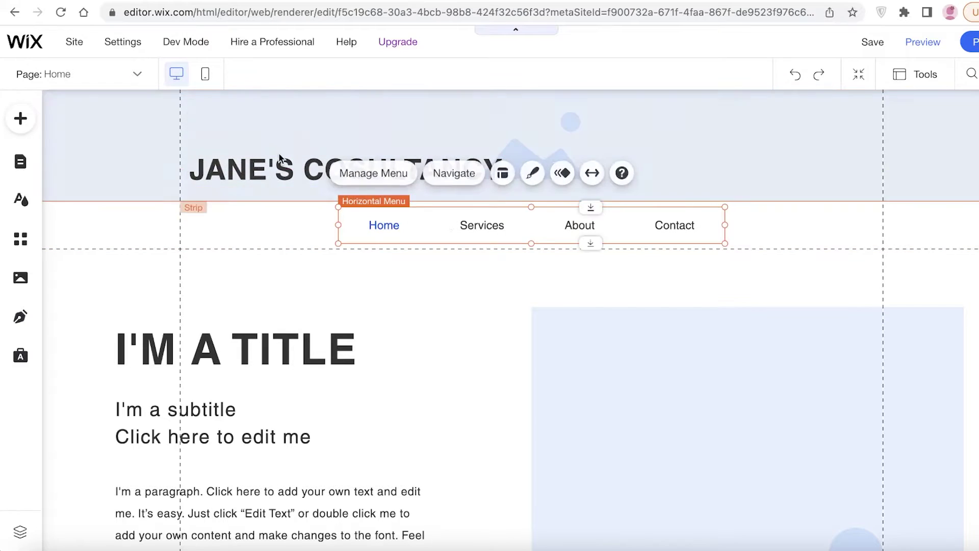
click(133, 82)
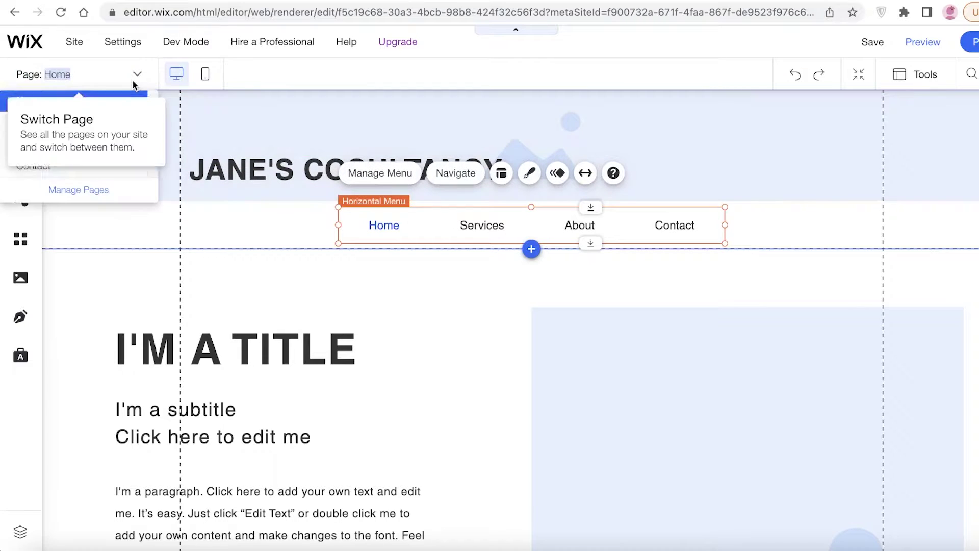
click(62, 191)
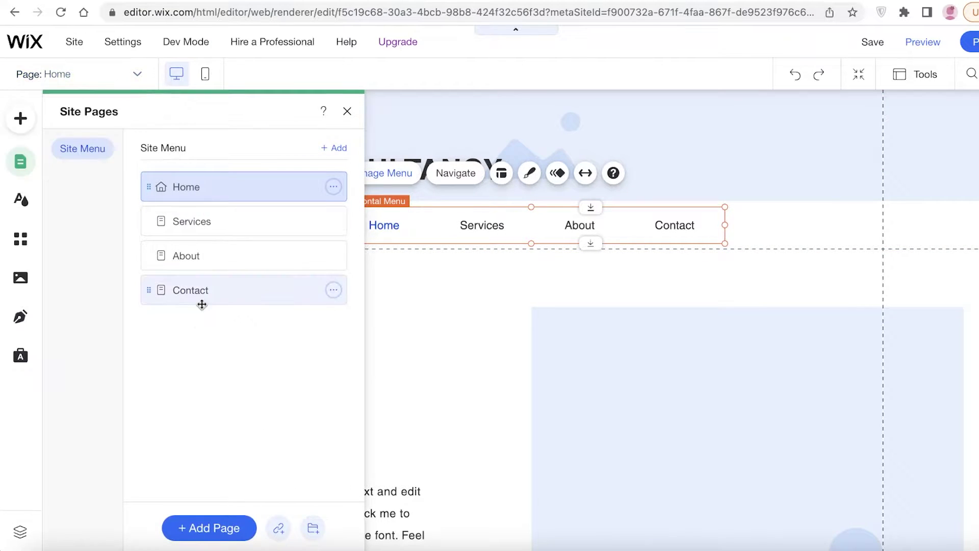
click(334, 221)
click(369, 421)
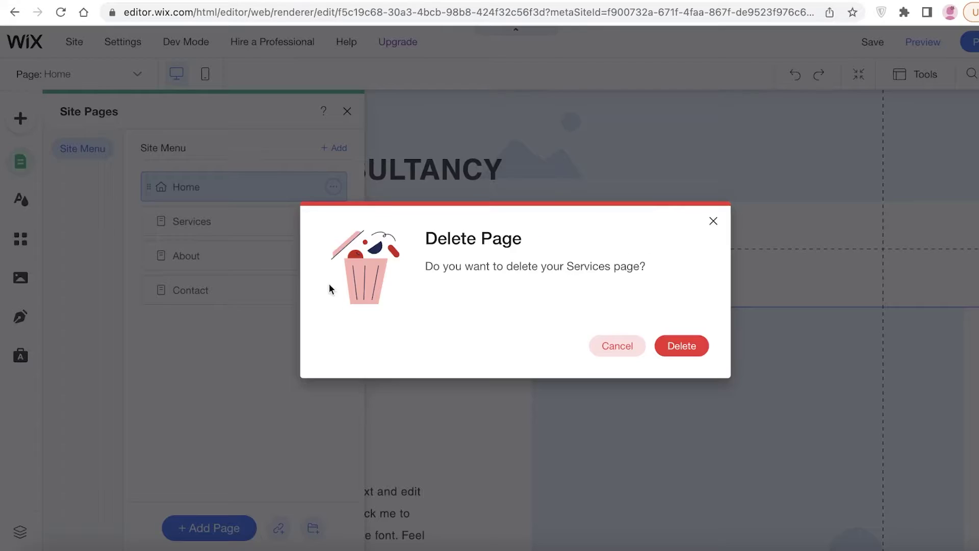
click(682, 346)
click(334, 220)
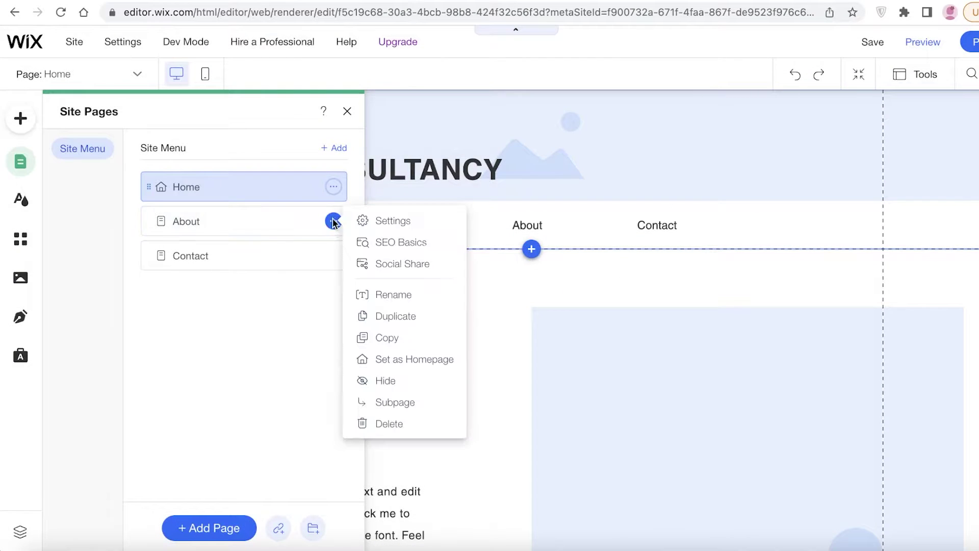
click(389, 423)
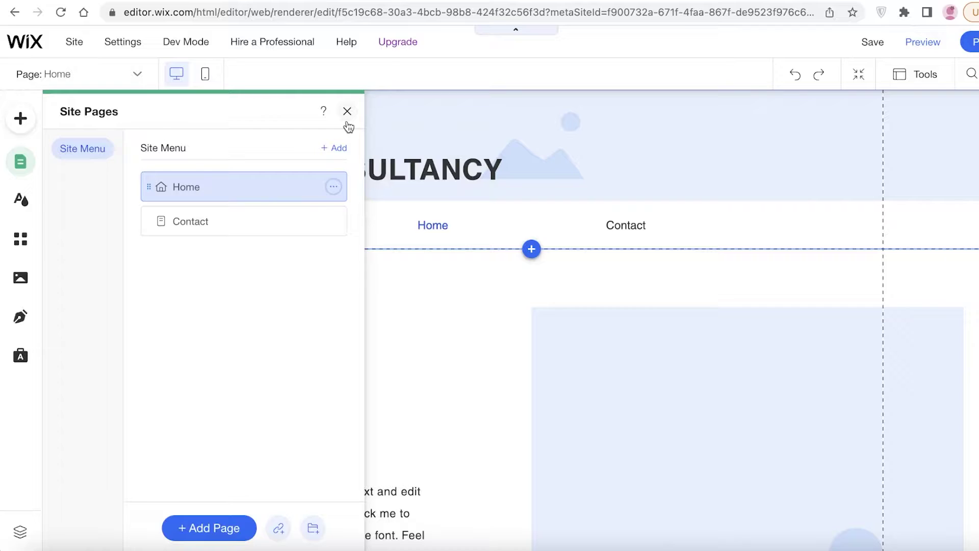
click(348, 111)
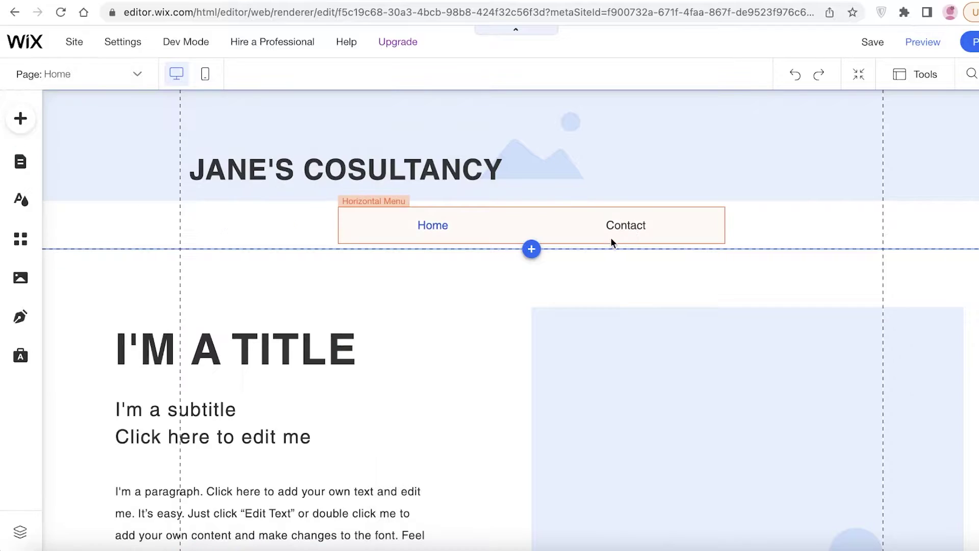
click(675, 146)
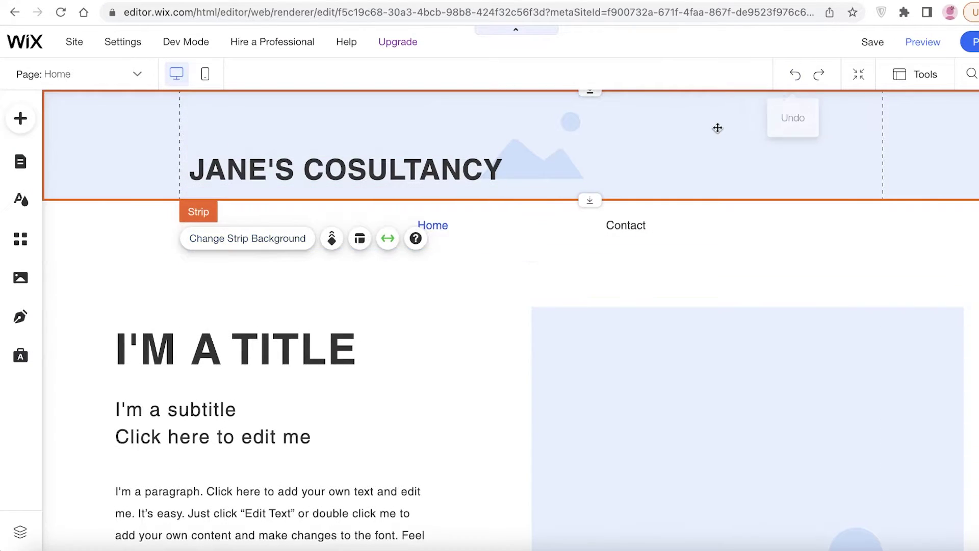
- Set the header strip background to the blurred grey Media from Wix image
click(237, 244)
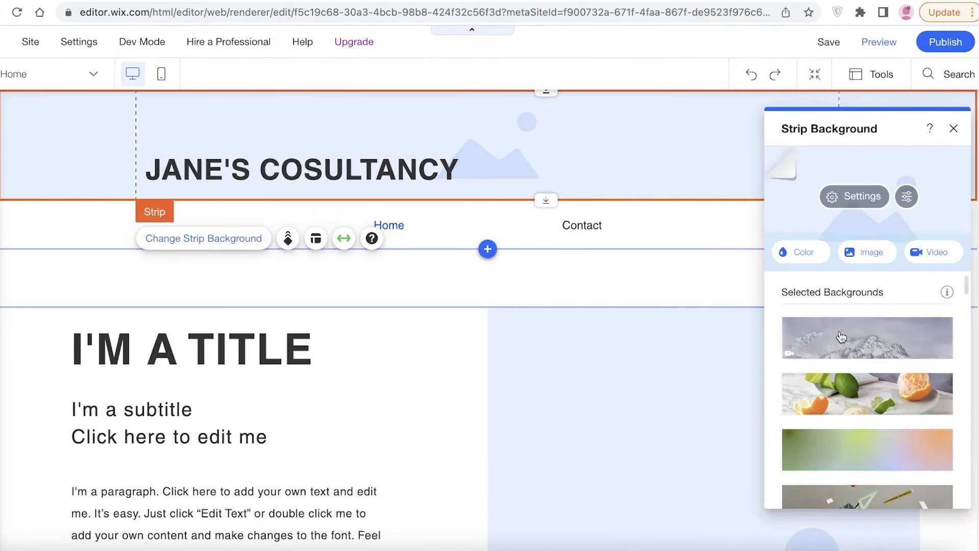
scroll(895, 318, down, 3)
click(851, 318)
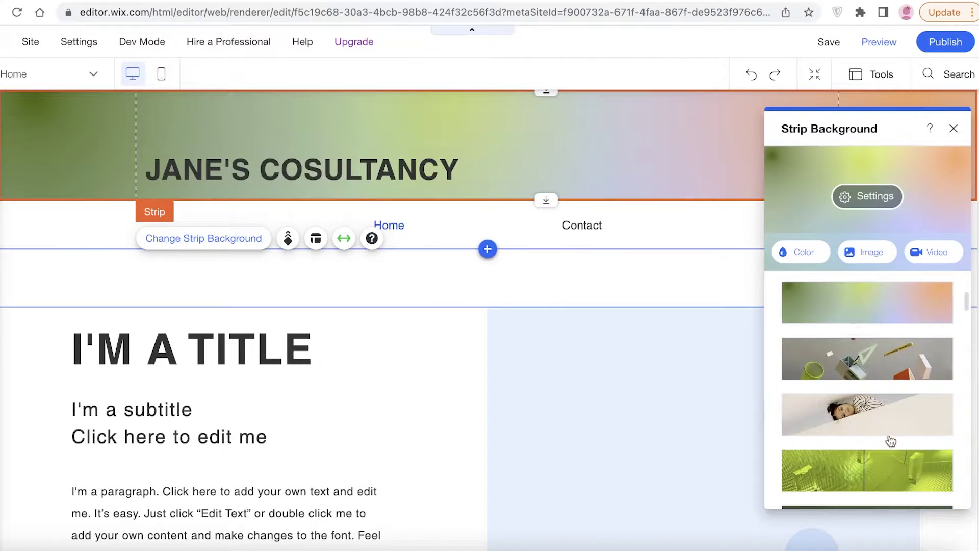
click(887, 459)
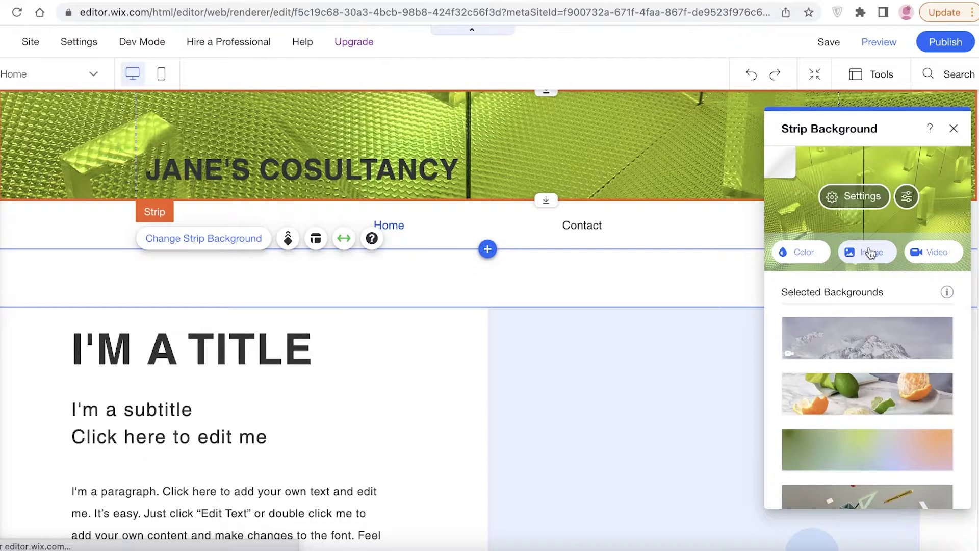
click(869, 252)
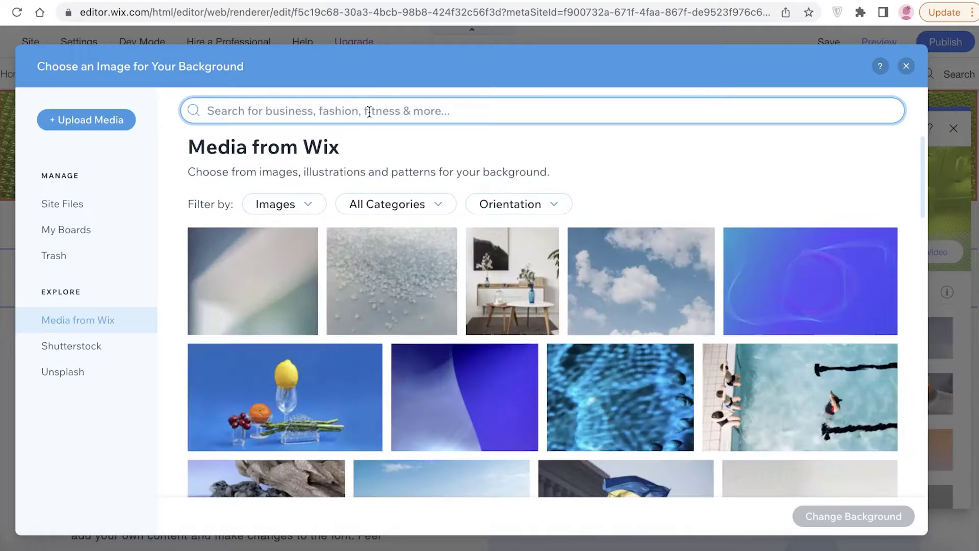
click(252, 281)
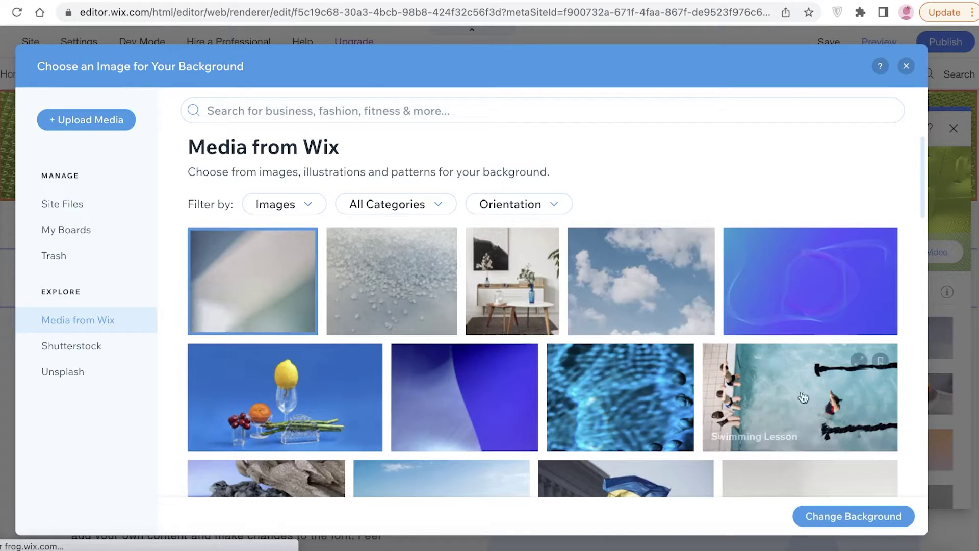
click(837, 518)
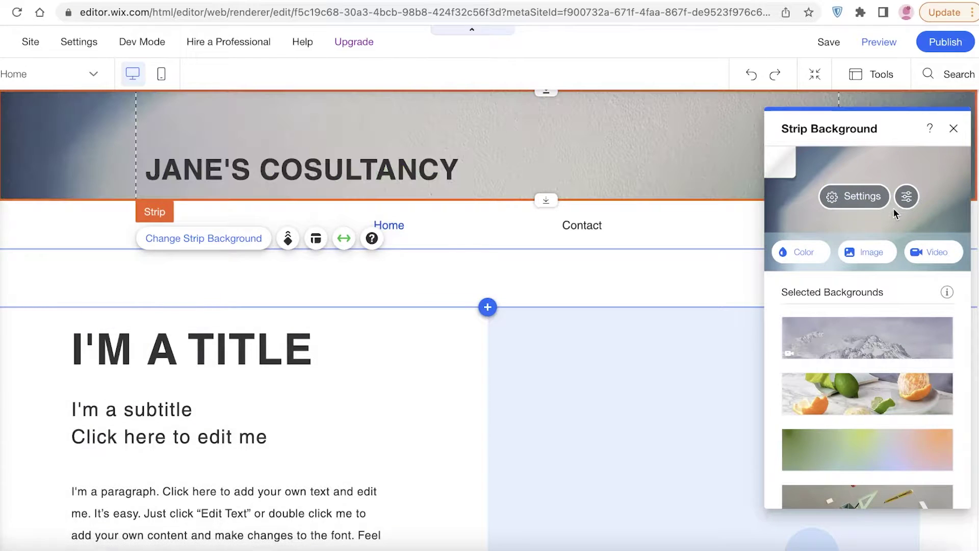
click(953, 128)
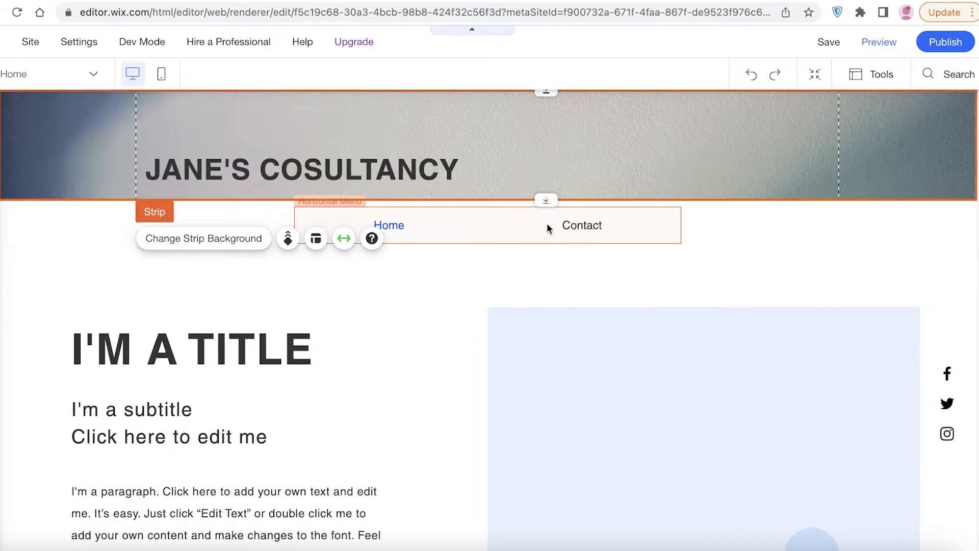
scroll(517, 306, down, 4)
- Replace 'I'M A TITLE' with the heading 'Know your way around the globe.'
click(253, 134)
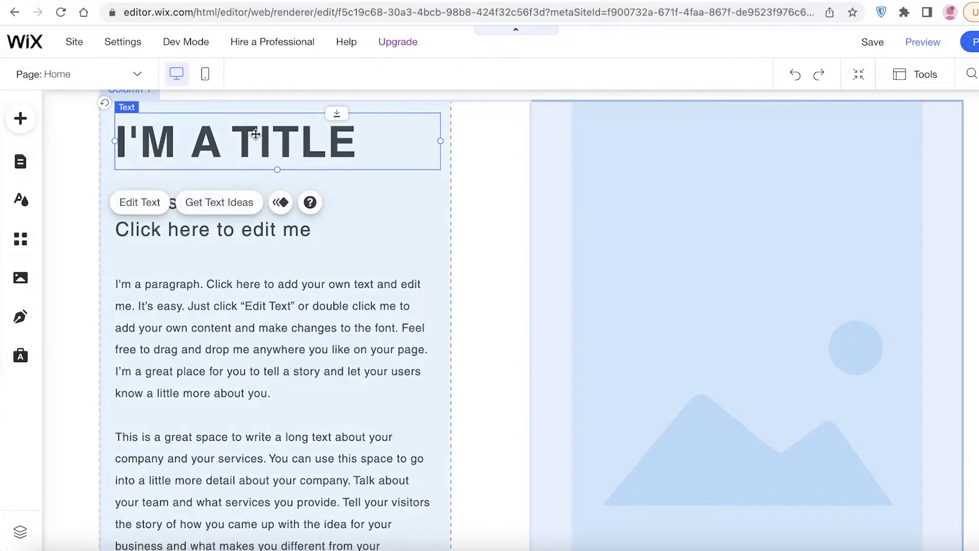
click(255, 133)
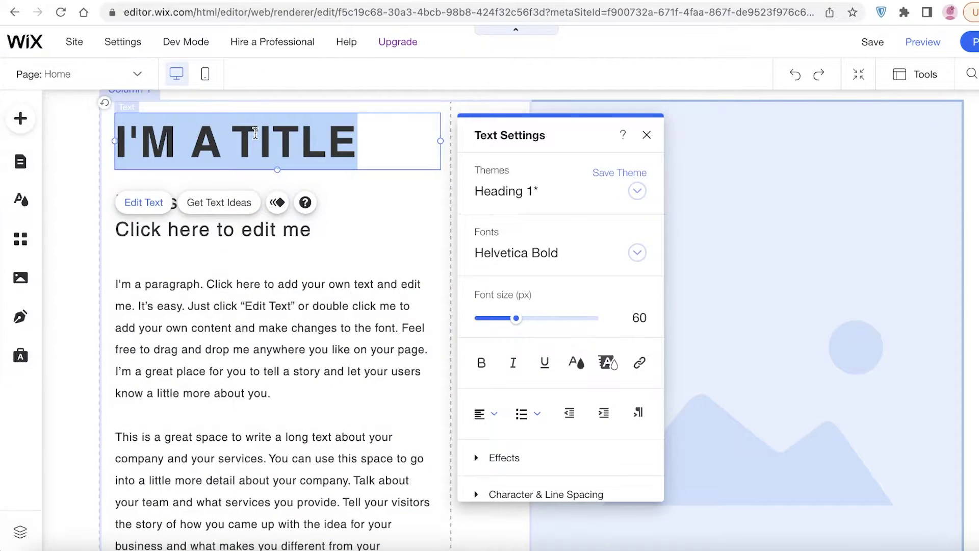
key(BackSpace)
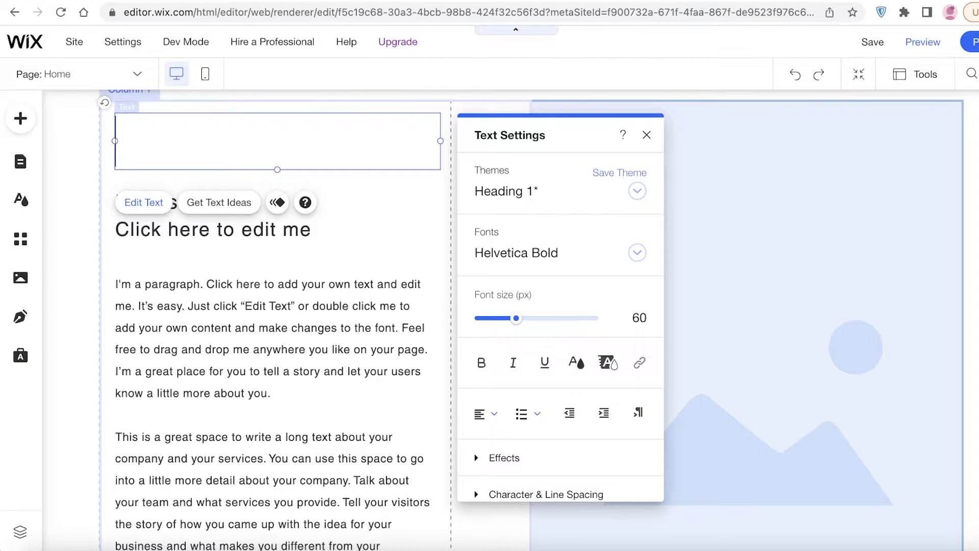
text(KN)
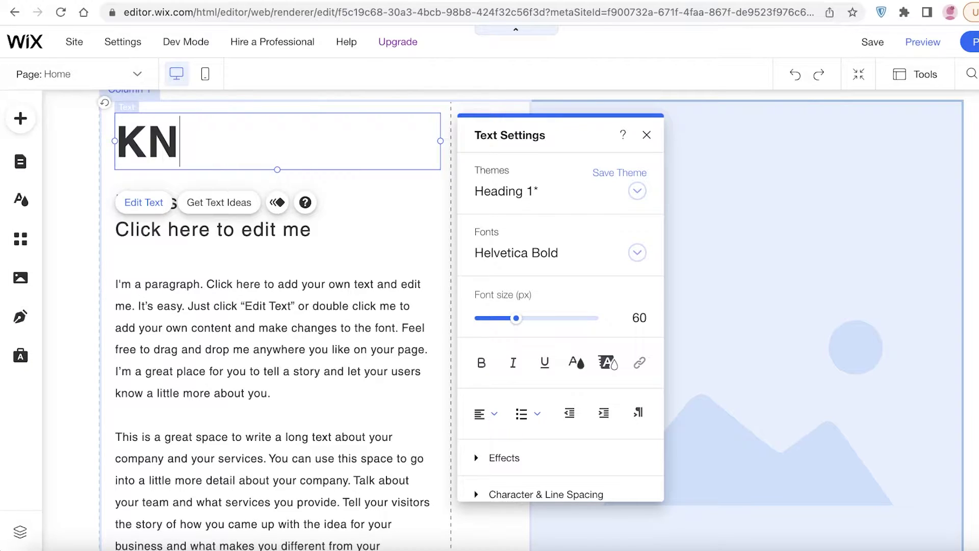
text(ow your way aar)
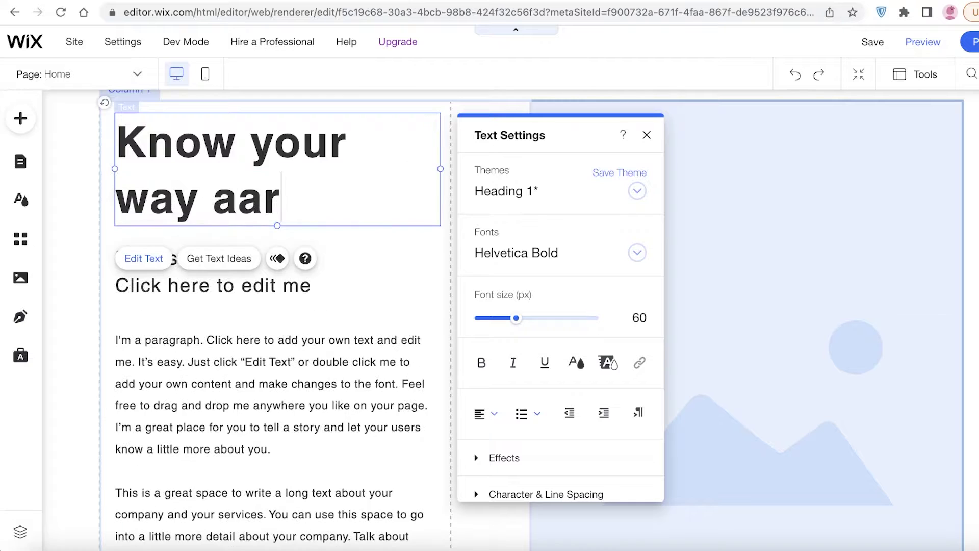
text(ou)
key(BackSpace)
key(BackSpace)
key(BackSpace)
key(BackSpace)
text(round the glod)
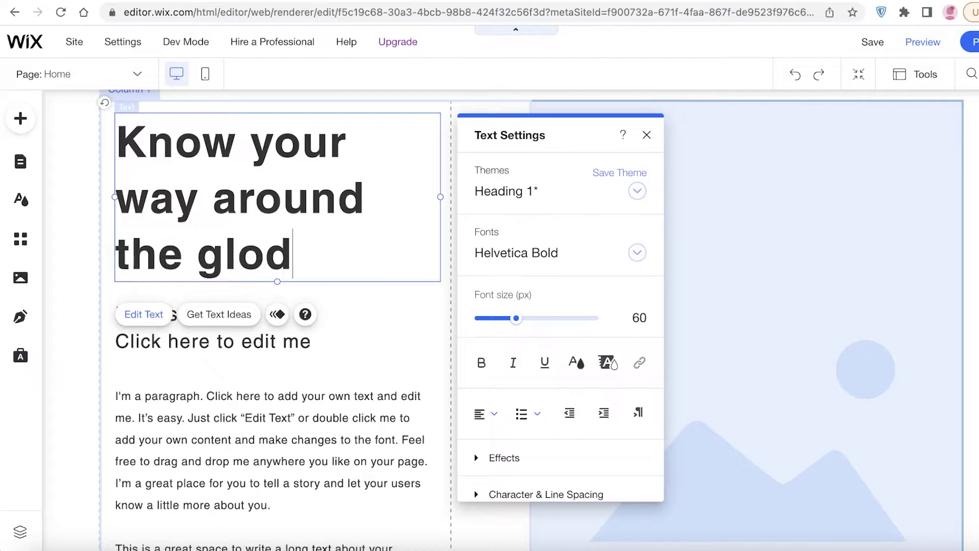
key(BackSpace)
- Rewrite the subtitle as a greeting for all travel needs, from business to personal
text(be.)
click(210, 341)
double_click(210, 339)
click(313, 331)
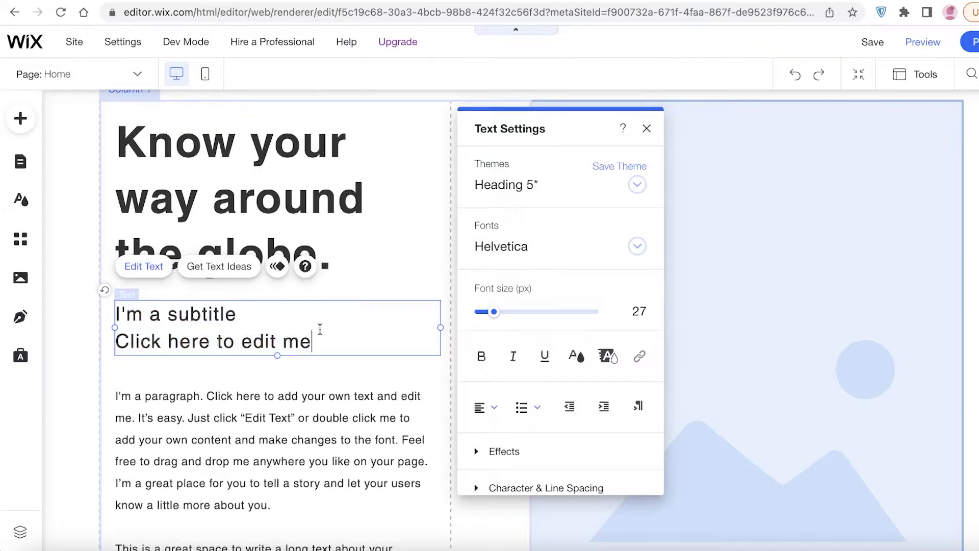
drag(325, 342, 191, 281)
text(Hi, )
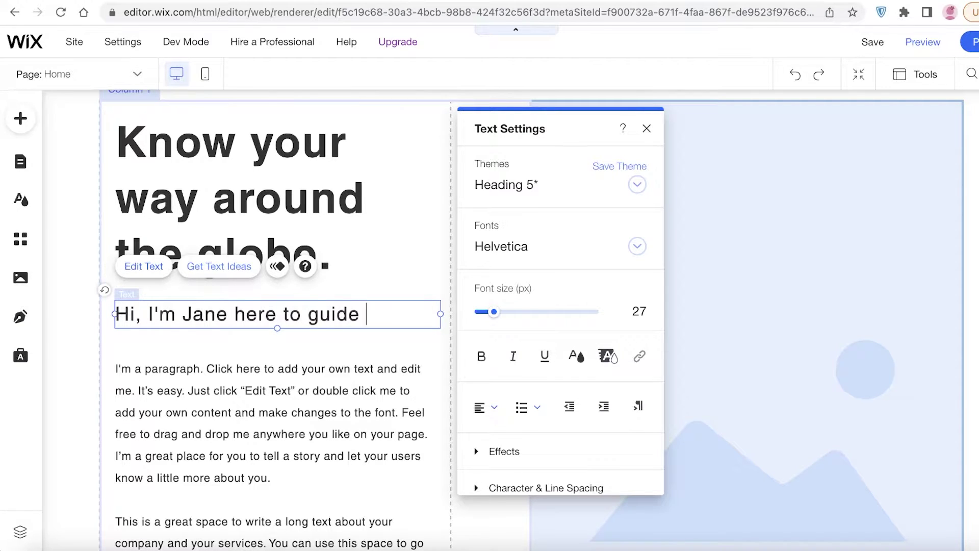
text(h all your travel need)
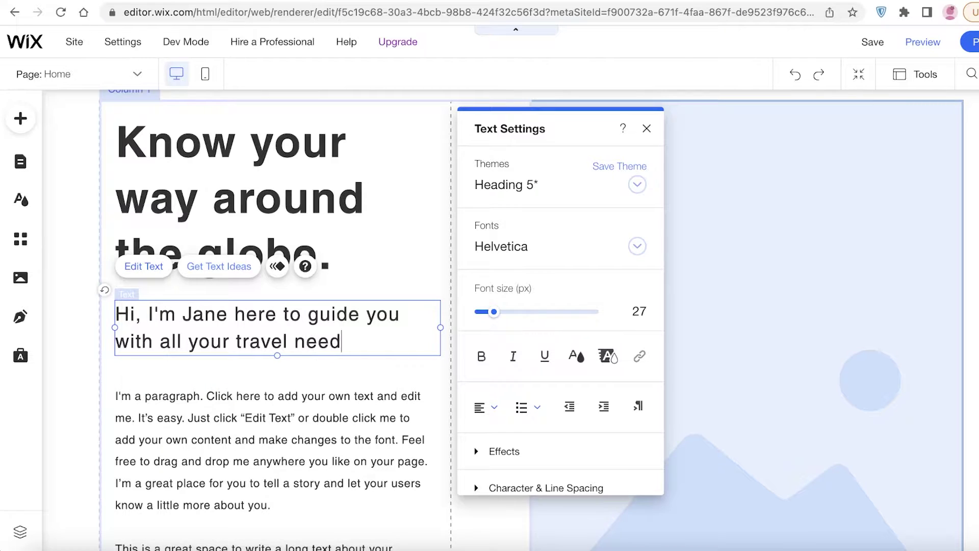
text(s, from bussiness to)
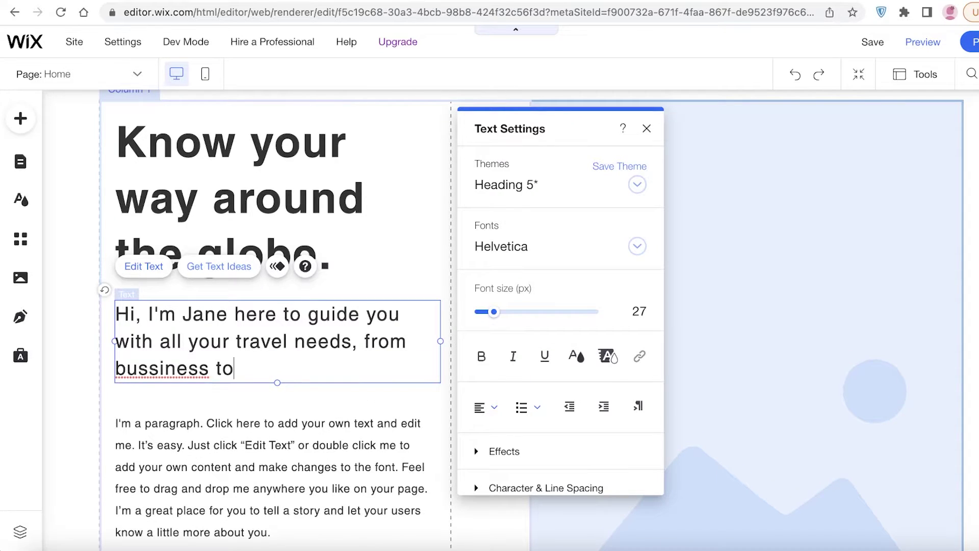
text( personal)
click(147, 368)
key(BackSpace)
key(BackSpace)
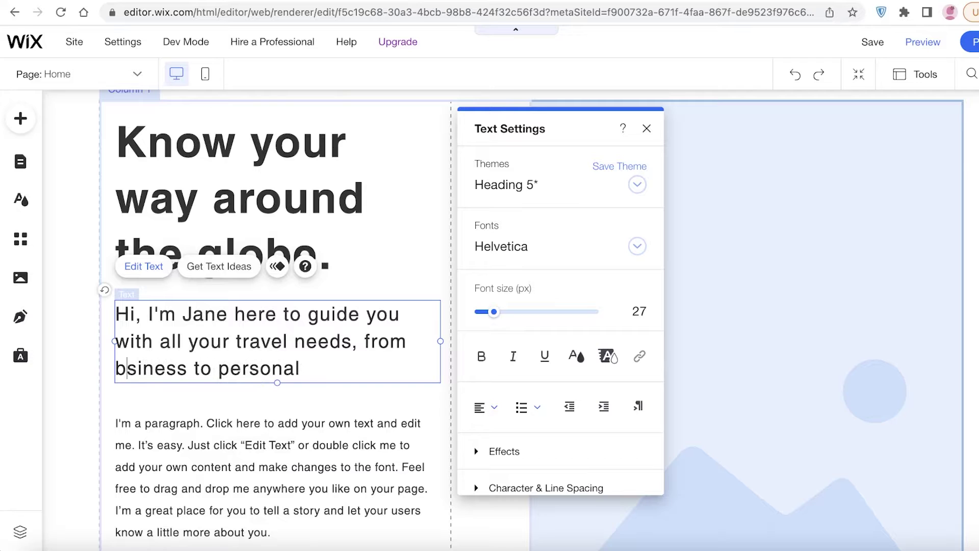
- Finish the text edits and select the hero's right-hand column, checking Manage Columns
text(u)
click(402, 247)
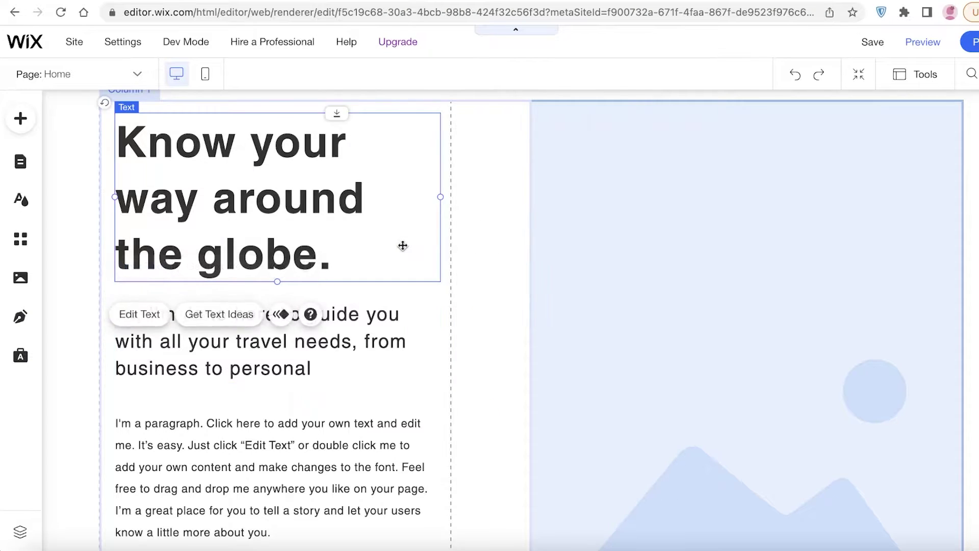
click(378, 353)
scroll(506, 214, up, 3)
scroll(570, 248, down, 5)
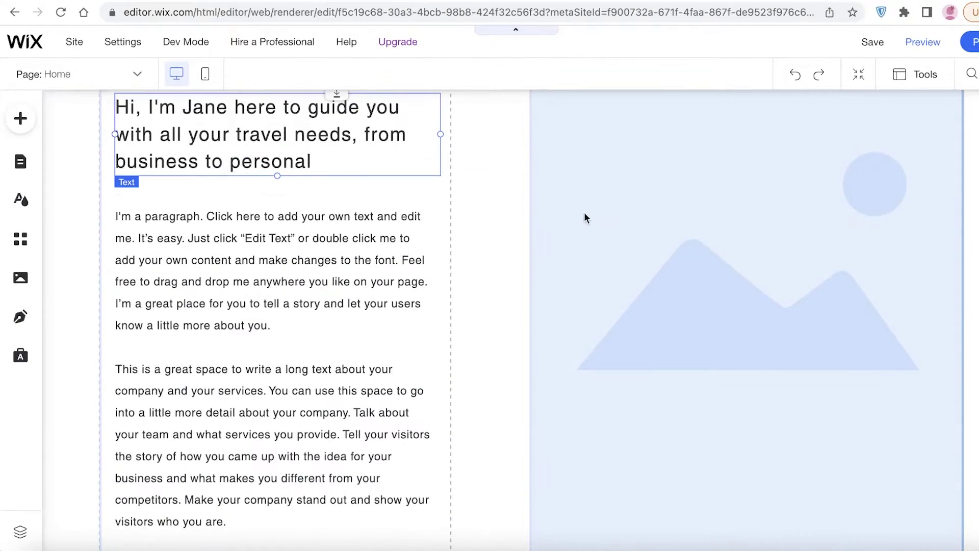
click(630, 211)
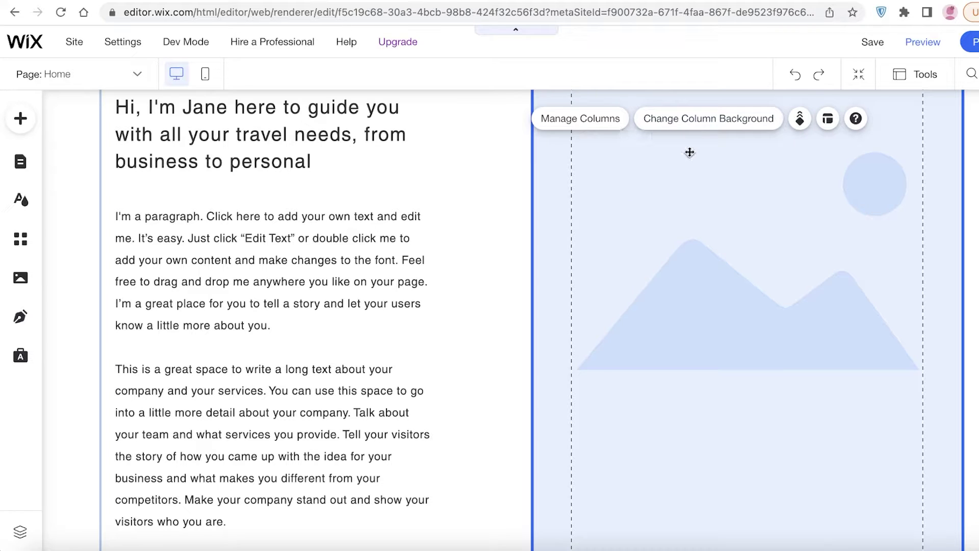
double_click(791, 199)
scroll(785, 209, up, 3)
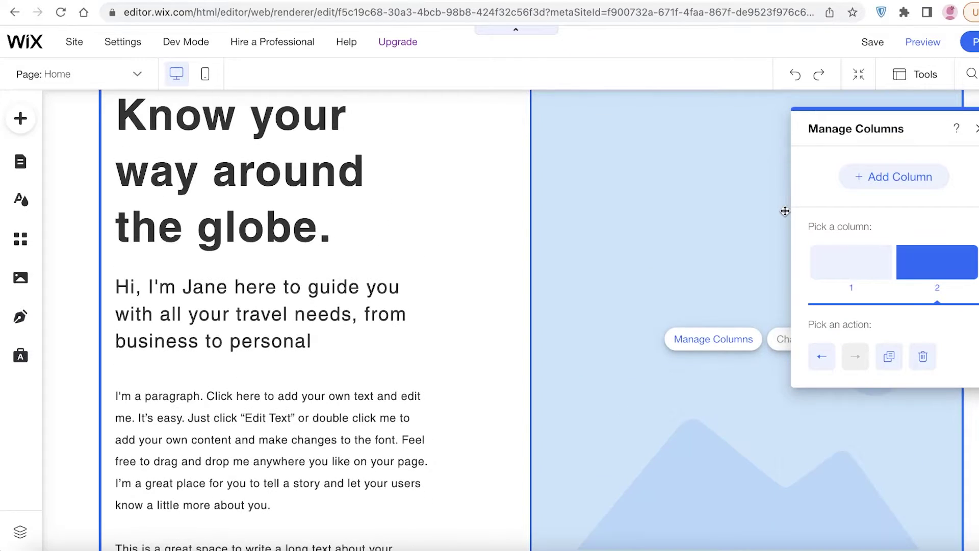
click(710, 238)
- Bring up the background options for the hero's right-hand column
scroll(662, 352, up, 5)
scroll(669, 335, down, 1)
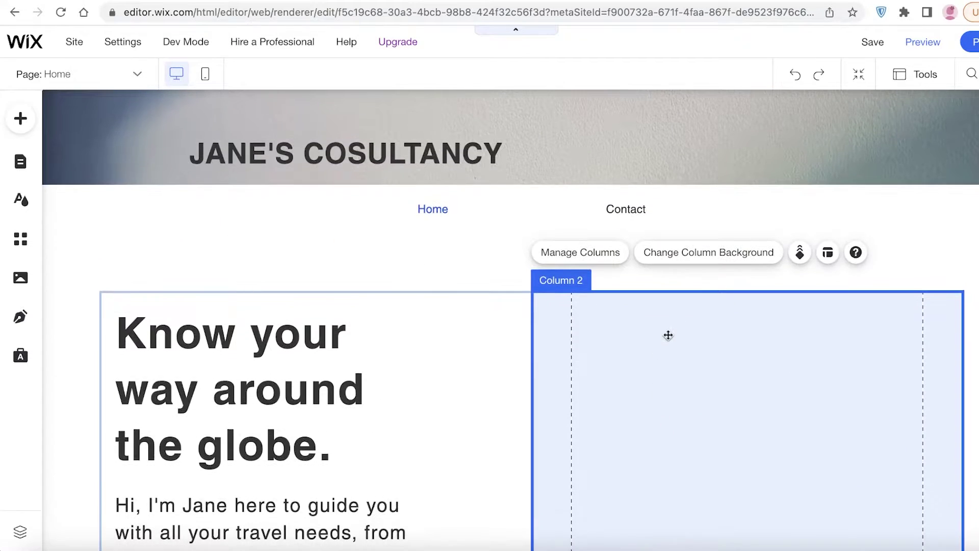
drag(669, 335, 641, 337)
scroll(633, 306, down, 1)
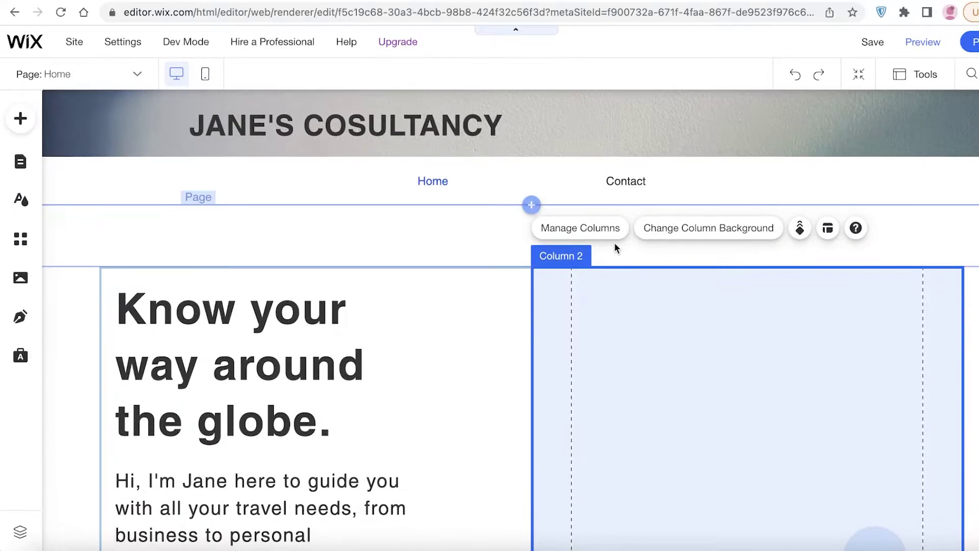
scroll(663, 214, down, 3)
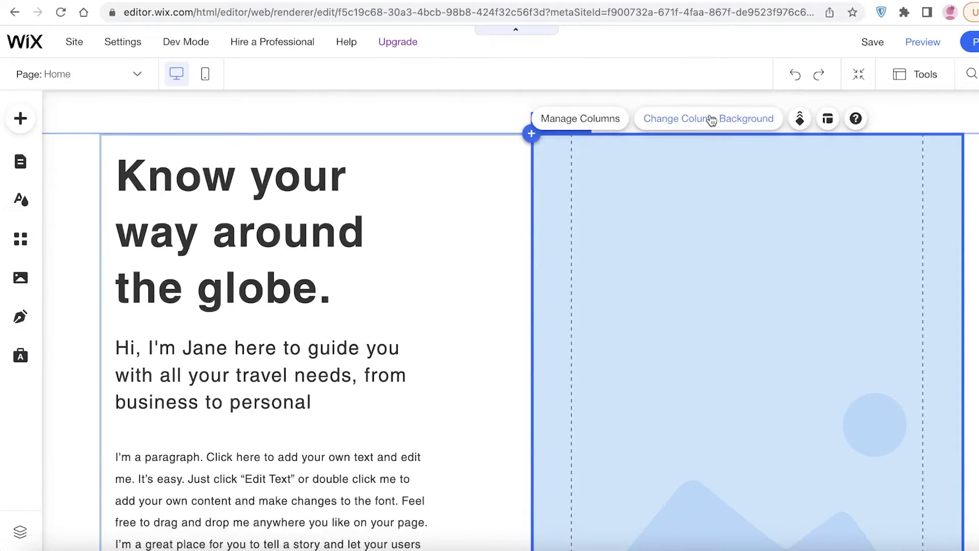
click(710, 118)
- Choose an image background and search the media library for 'woman in suit'
click(423, 285)
click(410, 116)
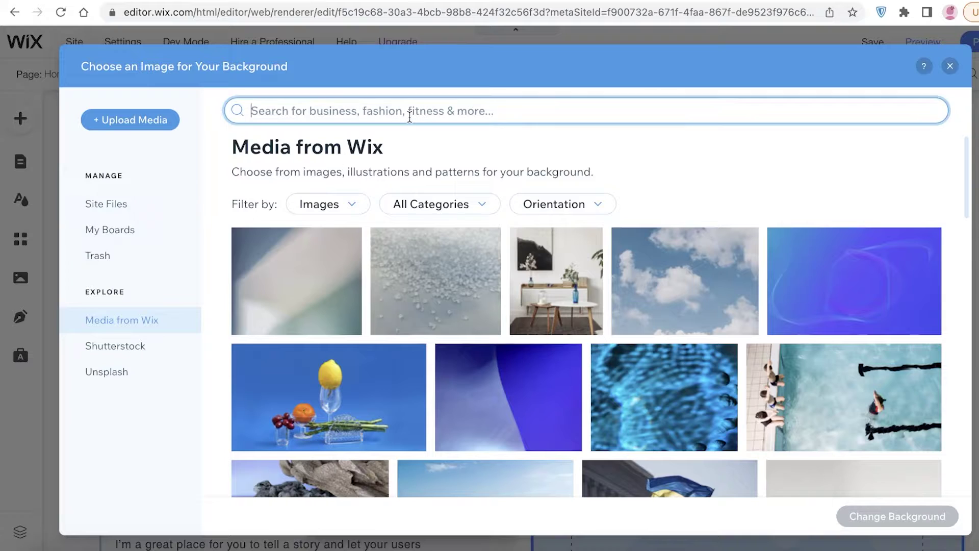
text(women)
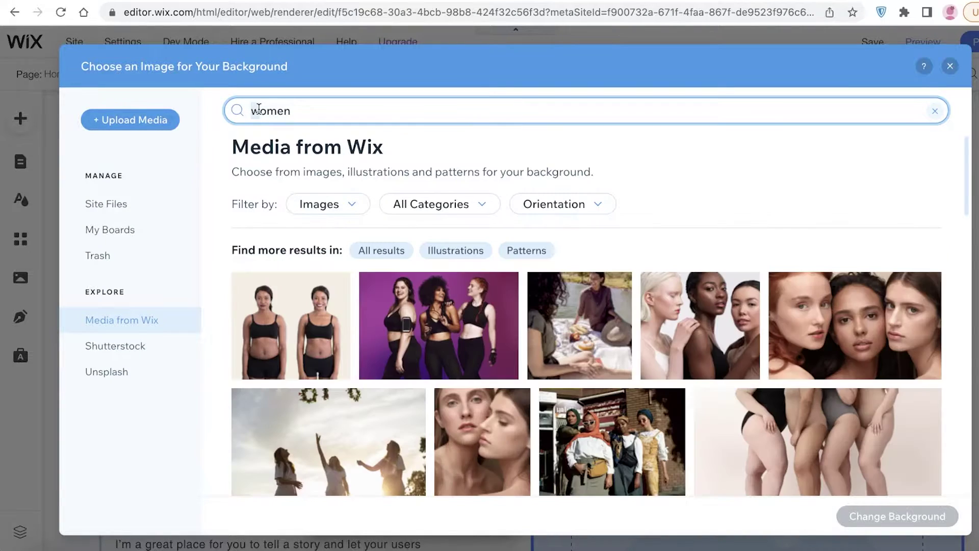
text(business)
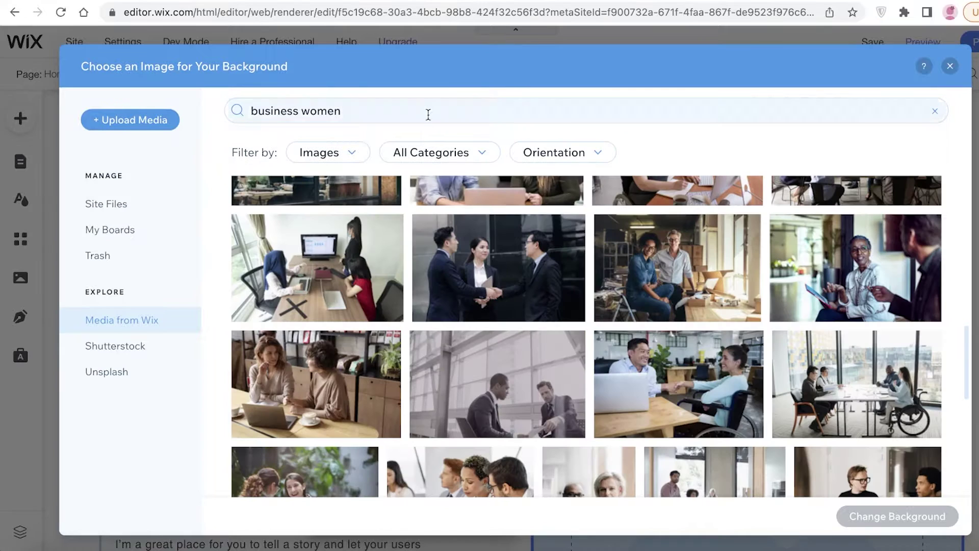
triple_click(428, 113)
text(woem)
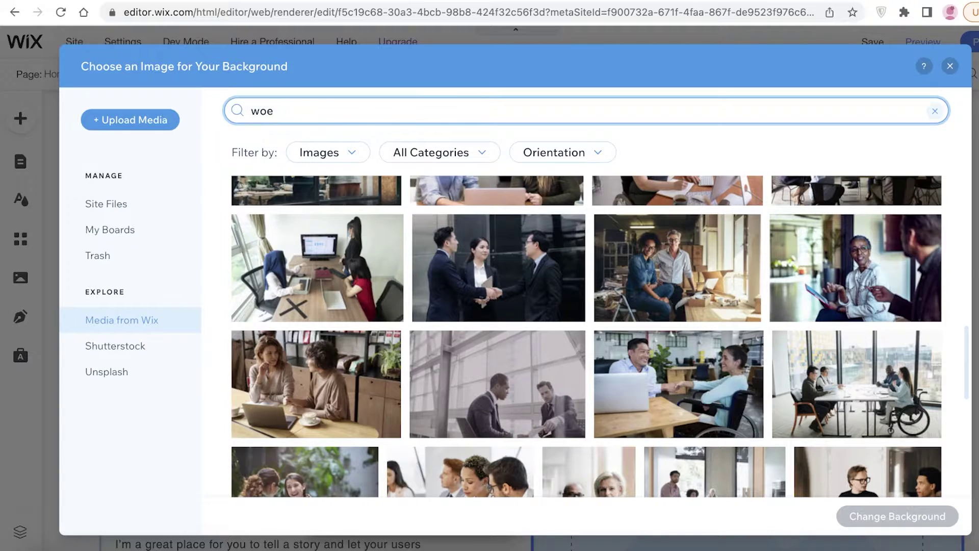
key(BackSpace)
key(BackSpace)
key(BackSpace)
key(BackSpace)
key(BackSpace)
key(BackSpace)
key(BackSpace)
key(BackSpace)
key(BackSpace)
key(BackSpace)
key(BackSpace)
key(BackSpace)
key(BackSpace)
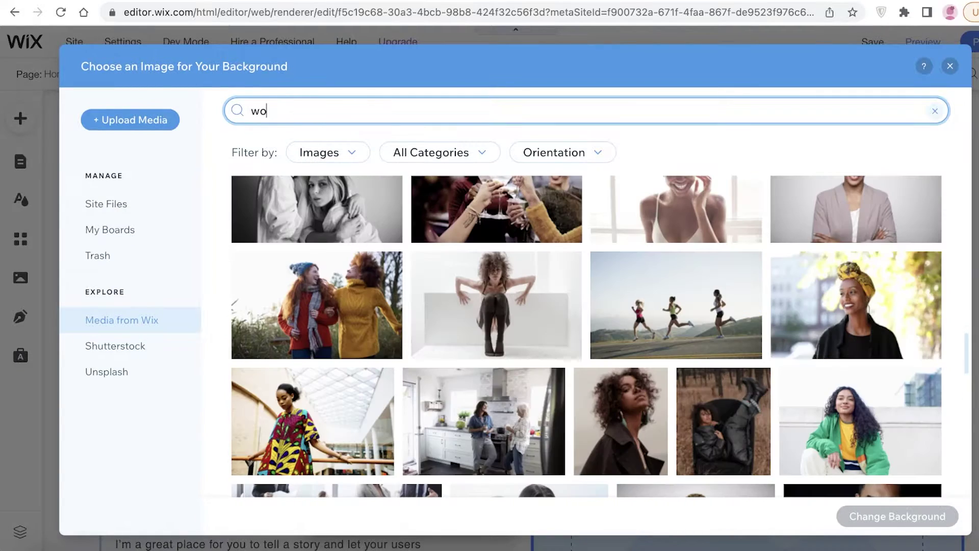
text(man in suit)
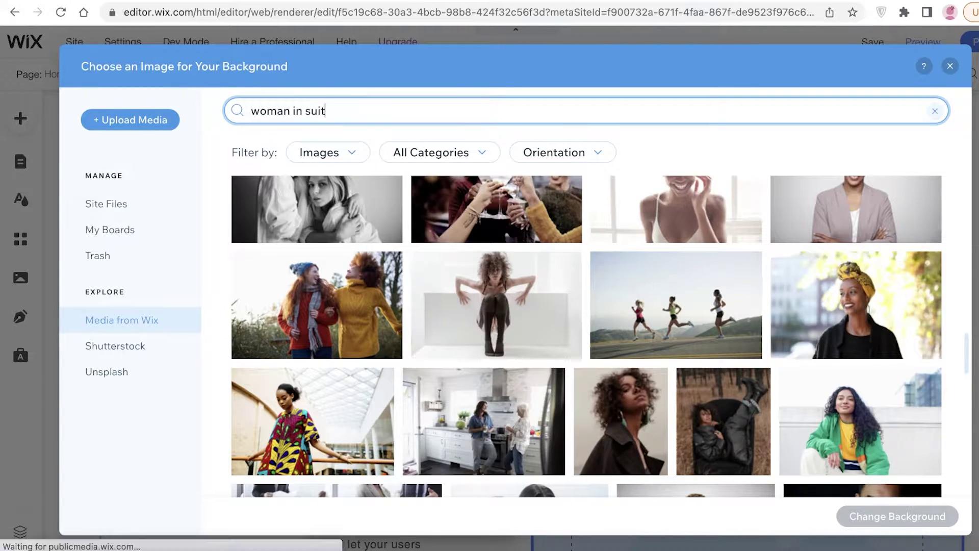
- Apply the smiling, arms-crossed woman in a grey blazer photo as the column background
scroll(679, 388, down, 1)
scroll(680, 389, down, 3)
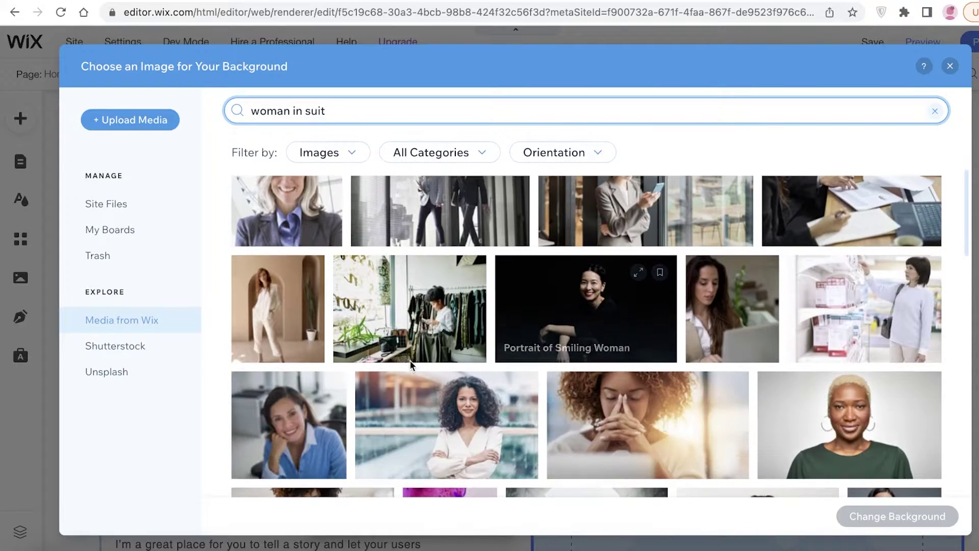
scroll(753, 332, up, 1)
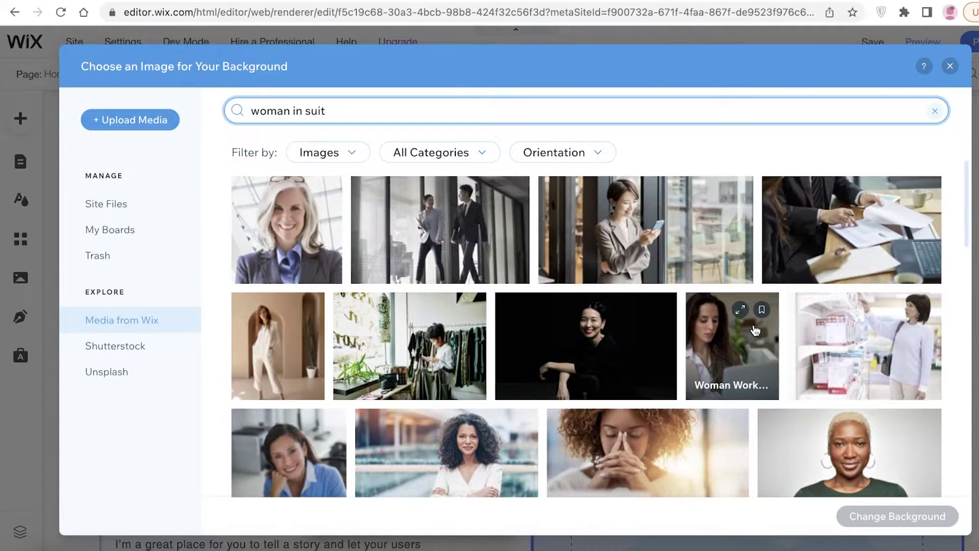
scroll(630, 234, up, 1)
scroll(630, 233, down, 15)
scroll(612, 229, up, 5)
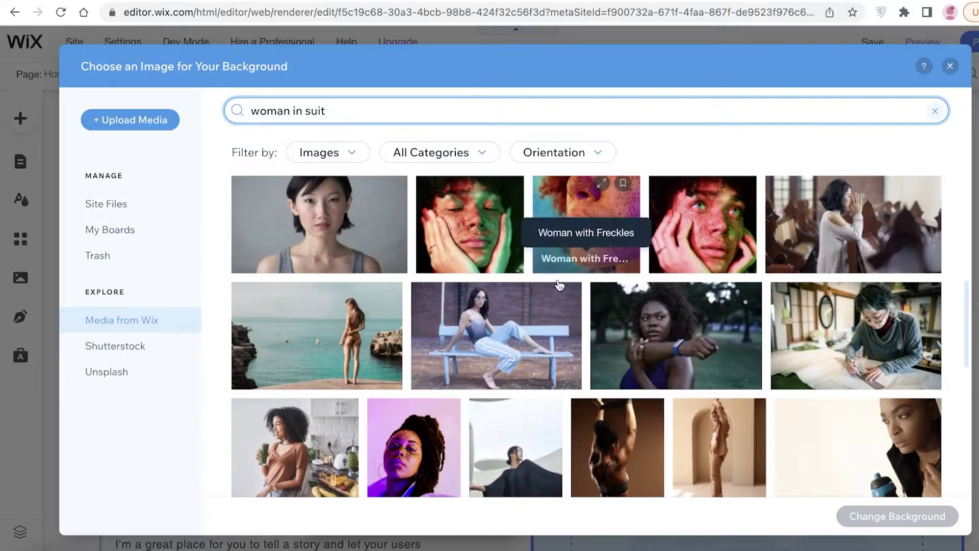
scroll(511, 350, up, 5)
scroll(576, 262, down, 5)
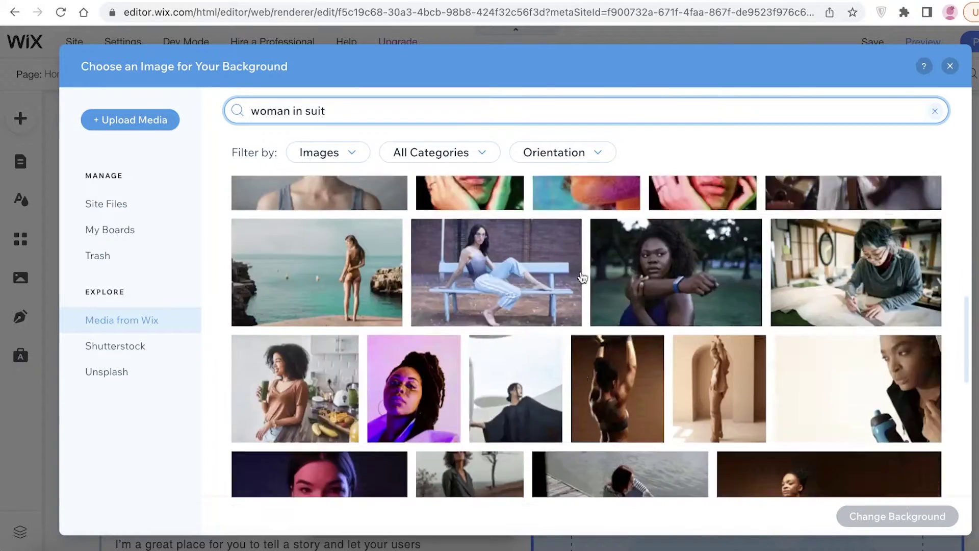
scroll(576, 263, up, 5)
click(894, 275)
scroll(538, 346, up, 1)
scroll(538, 345, up, 3)
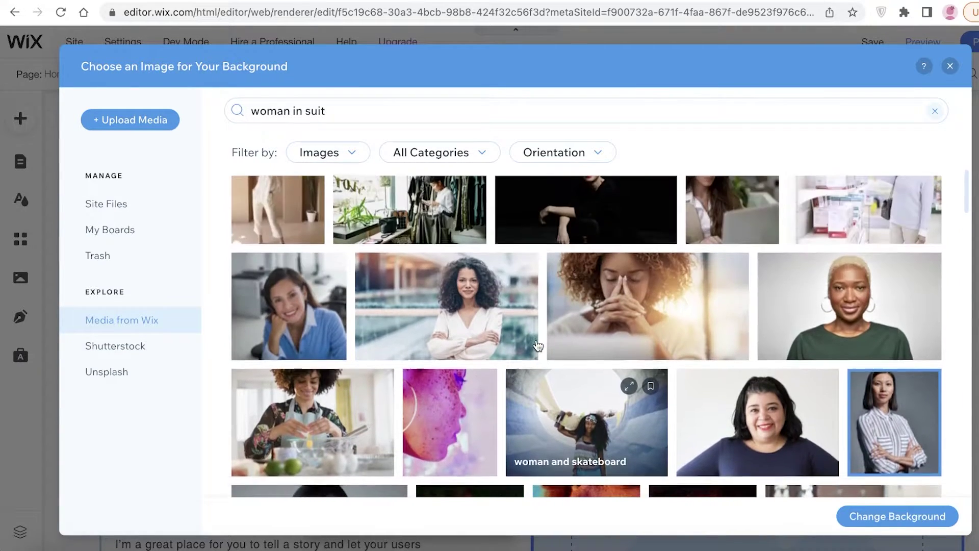
scroll(692, 324, down, 10)
click(692, 324)
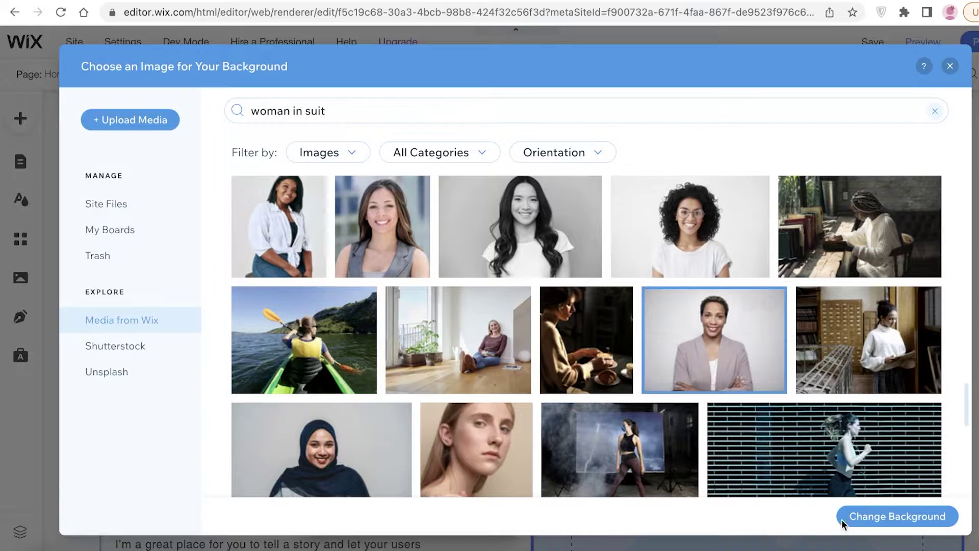
click(865, 515)
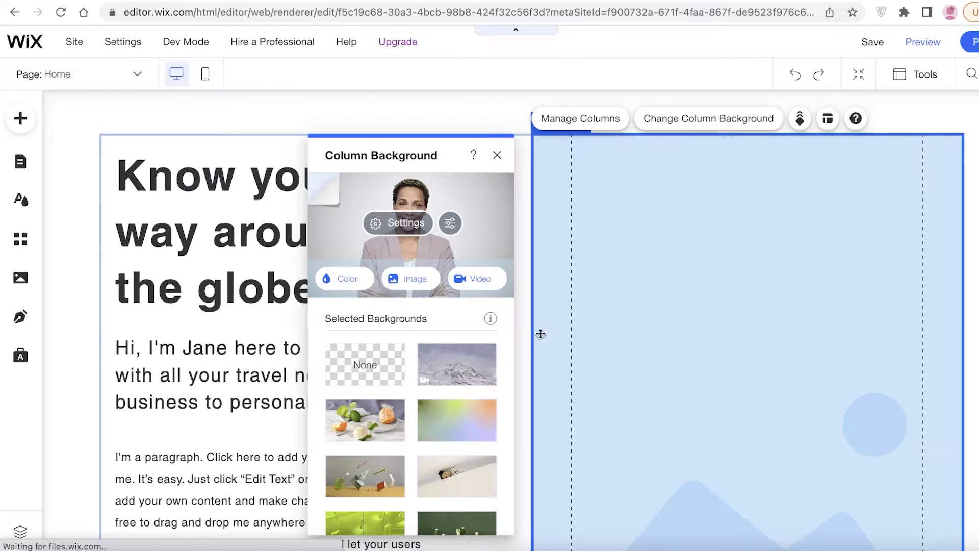
scroll(928, 240, down, 1)
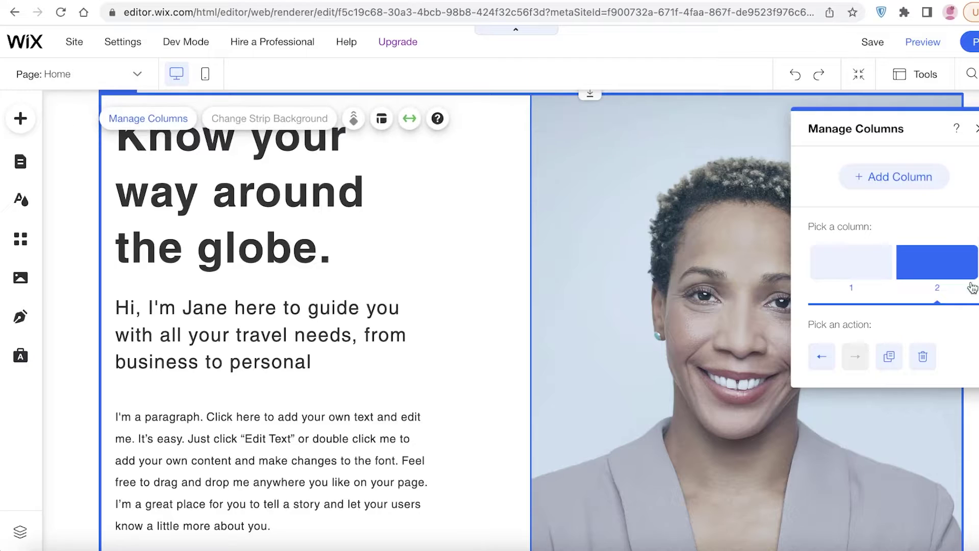
scroll(971, 271, up, 4)
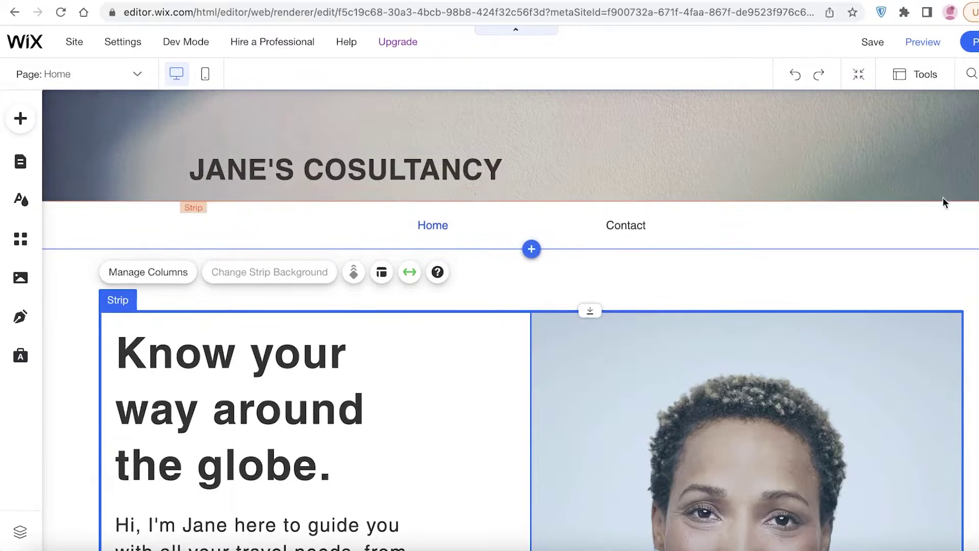
scroll(887, 163, down, 10)
- Nudge the hero paragraph box right and down and delete the second placeholder paragraph
scroll(278, 239, up, 1)
click(286, 275)
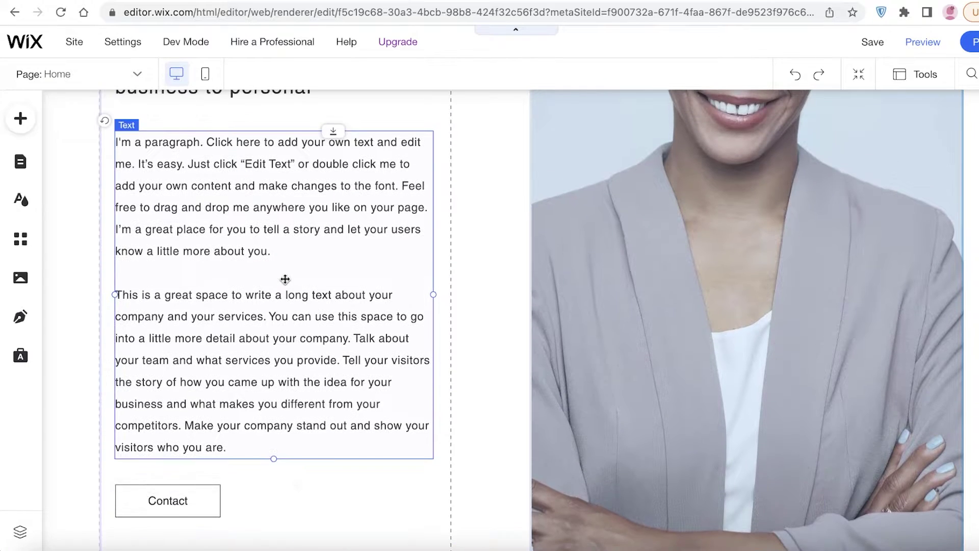
mouse_move(243, 445)
mouse_down()
mouse_move(221, 367)
mouse_move(228, 461)
mouse_move(252, 455)
mouse_up()
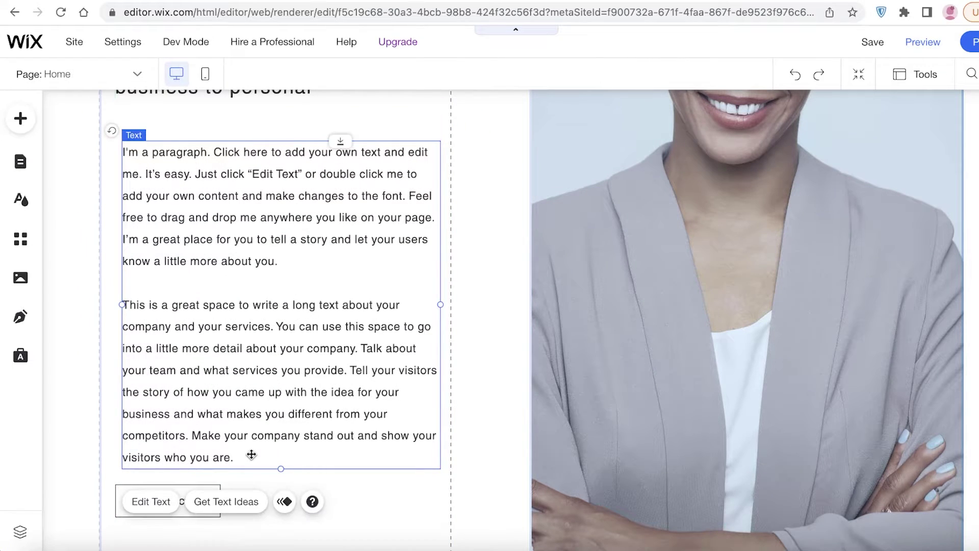
triple_click(249, 453)
key(BackSpace)
key(BackSpace)
key(BackSpace)
key(BackSpace)
key(BackSpace)
key(BackSpace)
key(BackSpace)
key(BackSpace)
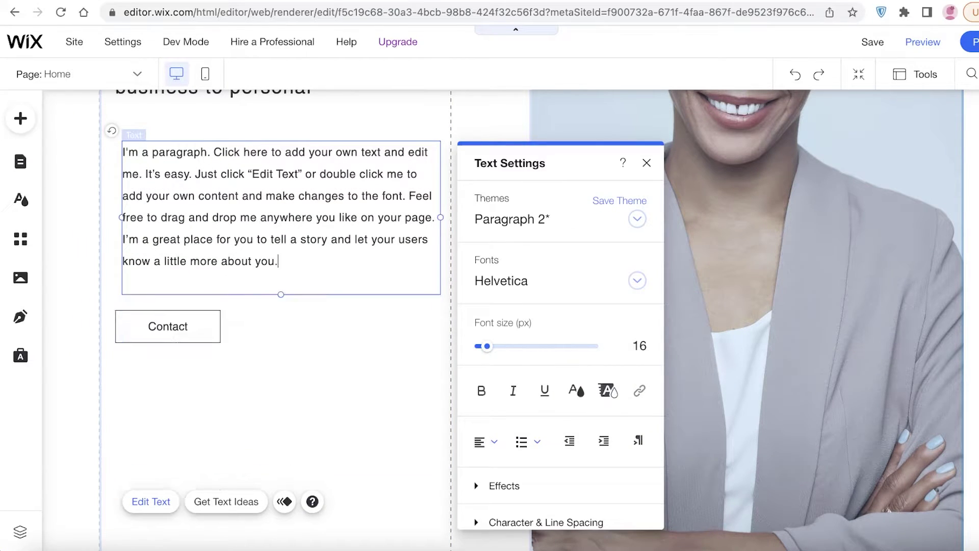
key(BackSpace)
key(BackSpace)
key(BackSpace)
key(BackSpace)
key(BackSpace)
key(BackSpace)
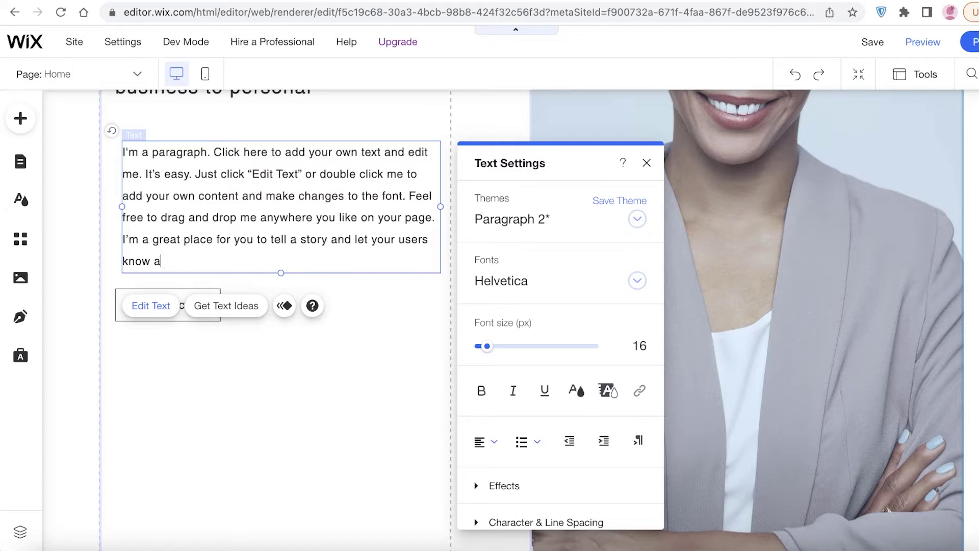
- Clear the remaining placeholder paragraph and replace it with the short text 'xyz'
double_click(336, 174)
key(ctrl+a)
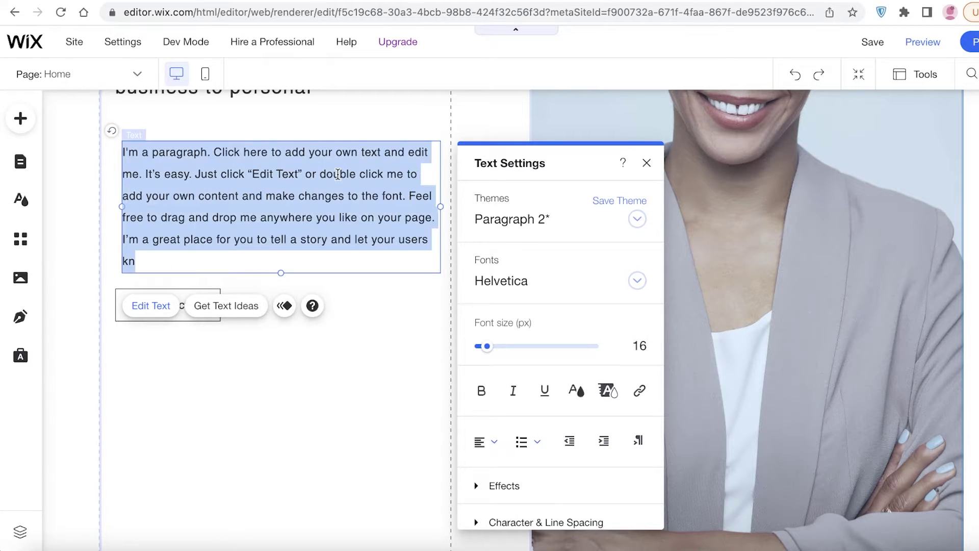
key(BackSpace)
text(xyz)
click(303, 456)
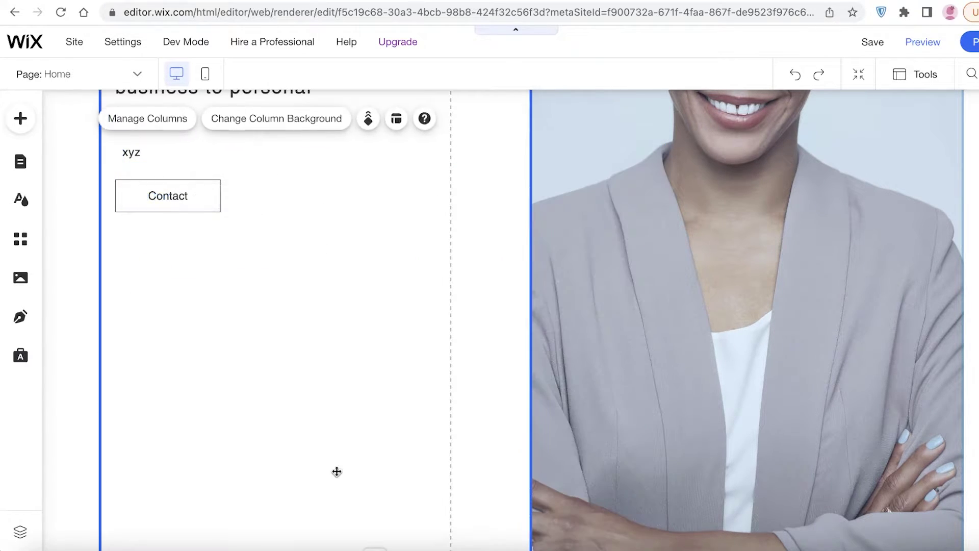
scroll(306, 449, up, 3)
scroll(190, 395, down, 5)
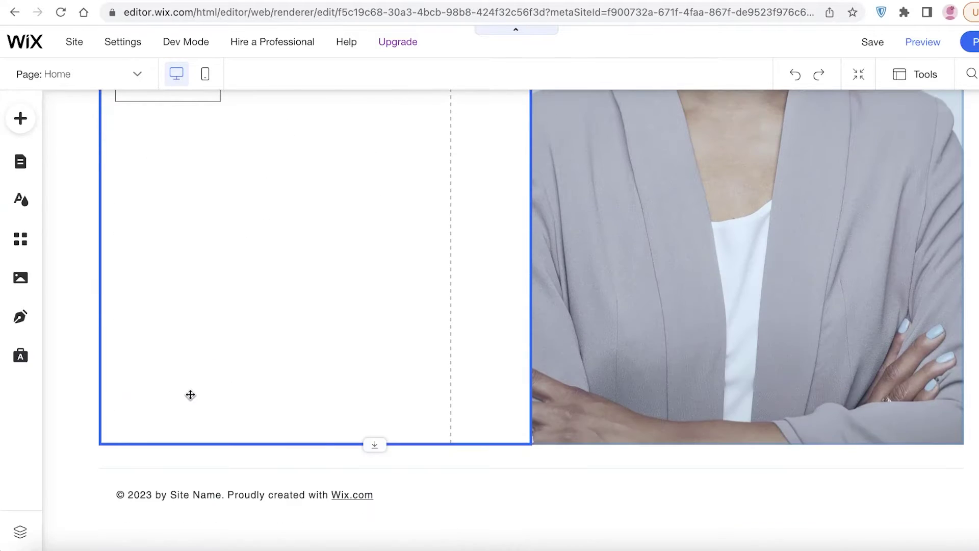
scroll(190, 398, up, 10)
- Search the App Market for 'booking', start adding Wix Bookings, then close its installer
mouse_move(115, 41)
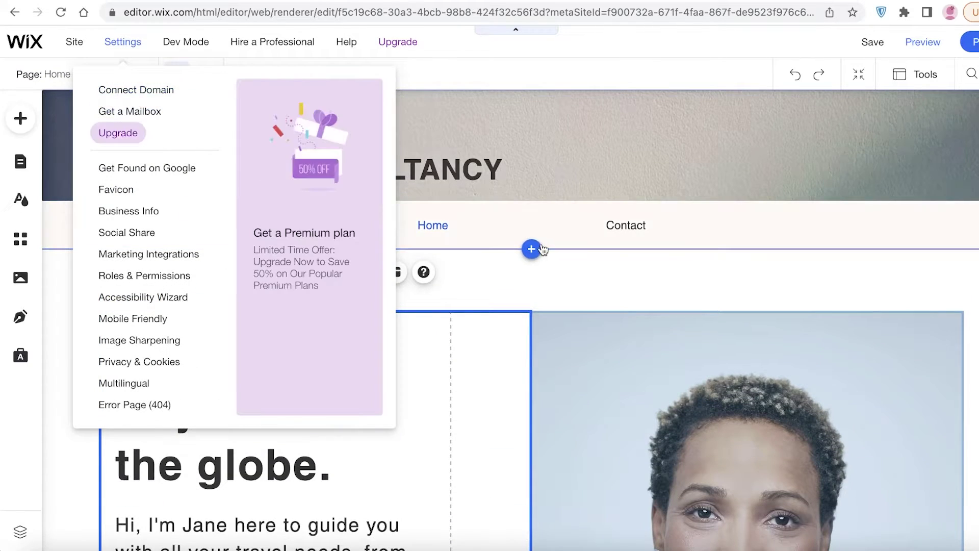
click(255, 219)
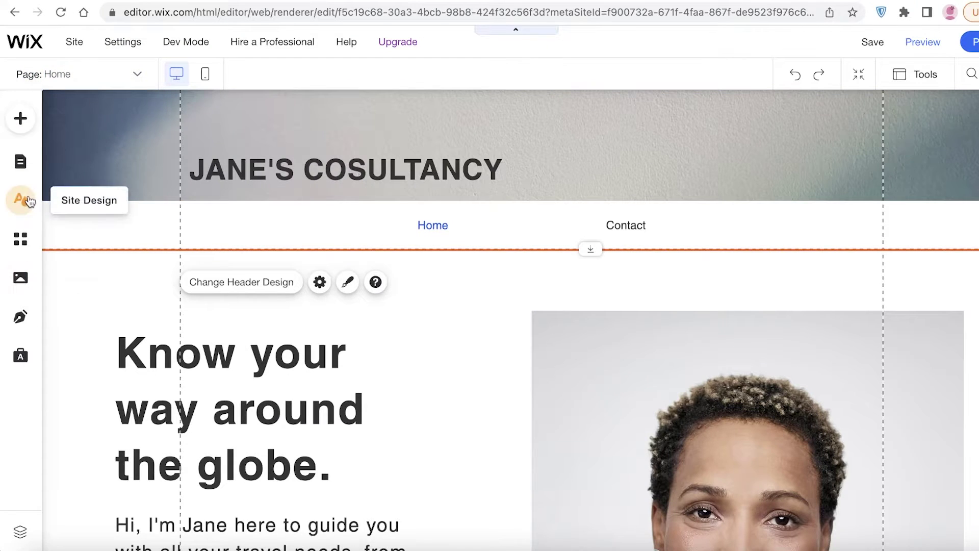
click(16, 242)
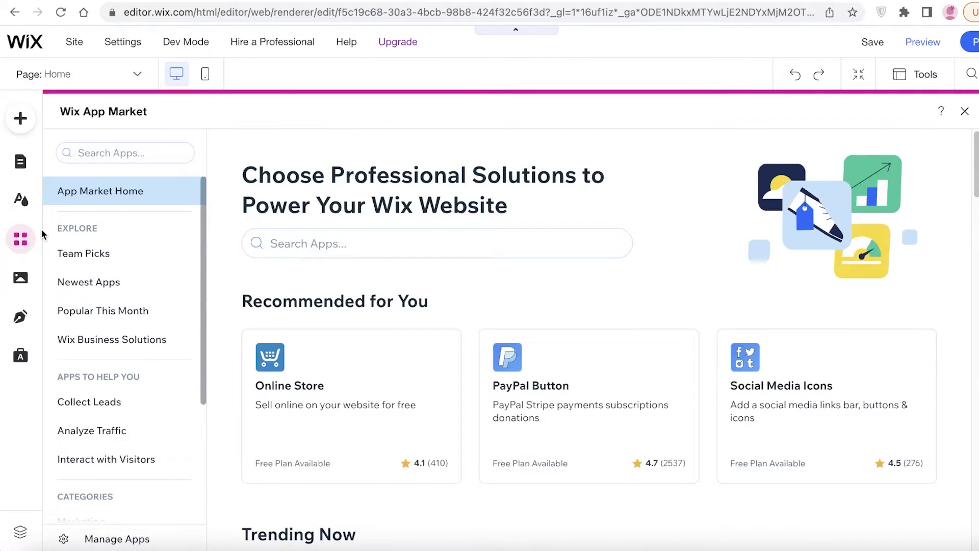
click(151, 157)
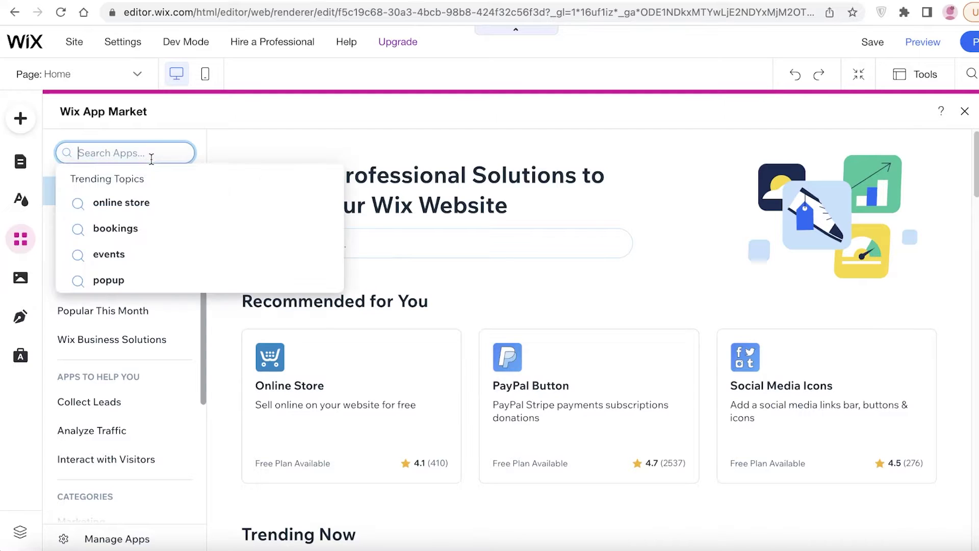
text(bookings)
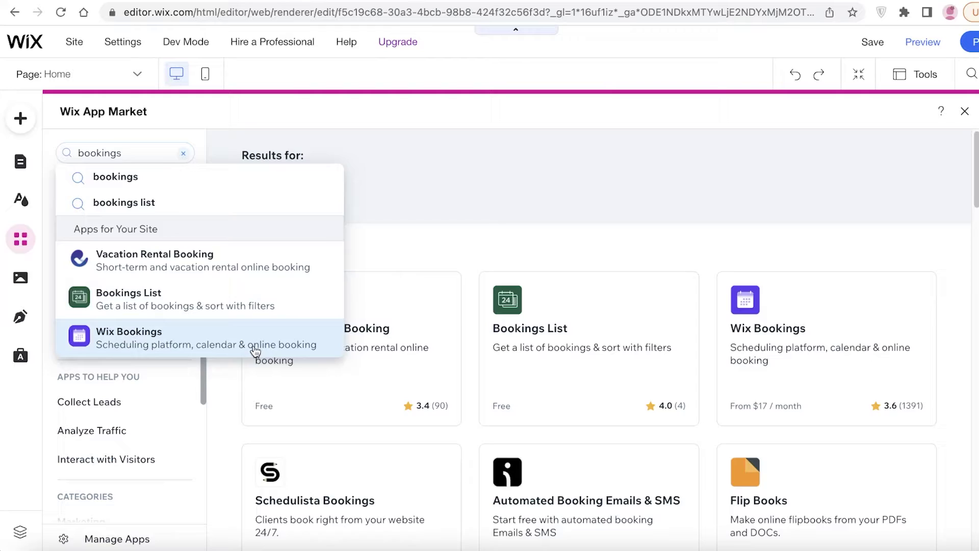
click(258, 343)
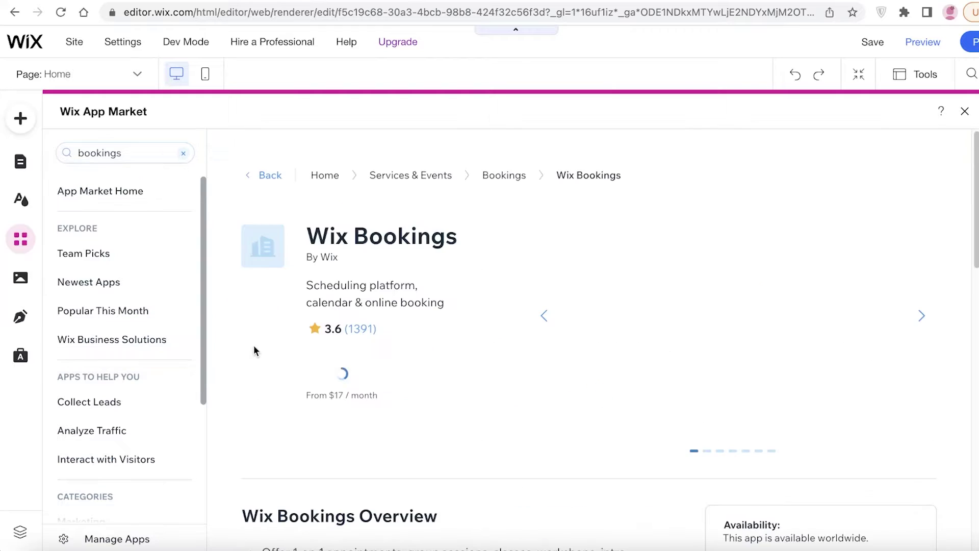
click(375, 380)
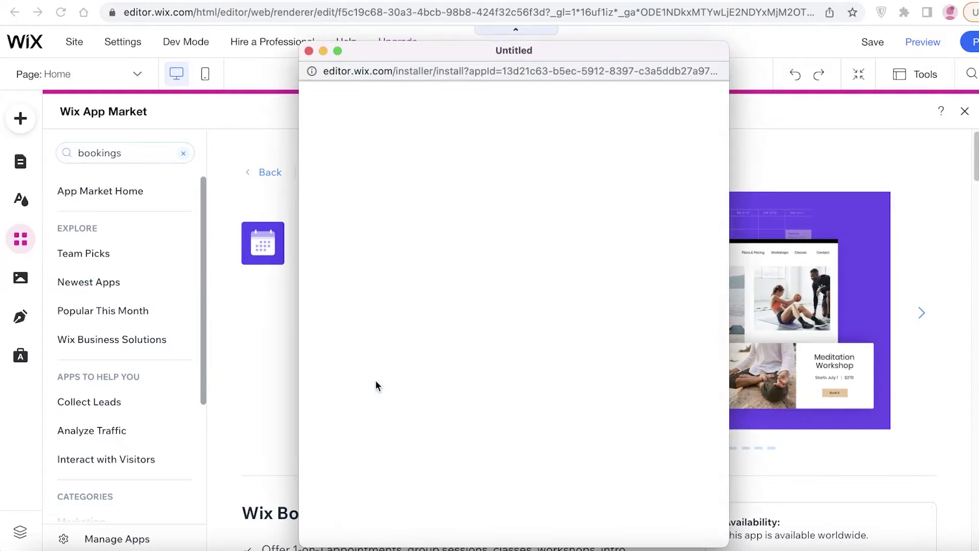
click(308, 51)
- Rerun the bookings search, scroll to the Bookings List app and add it to the site
click(161, 153)
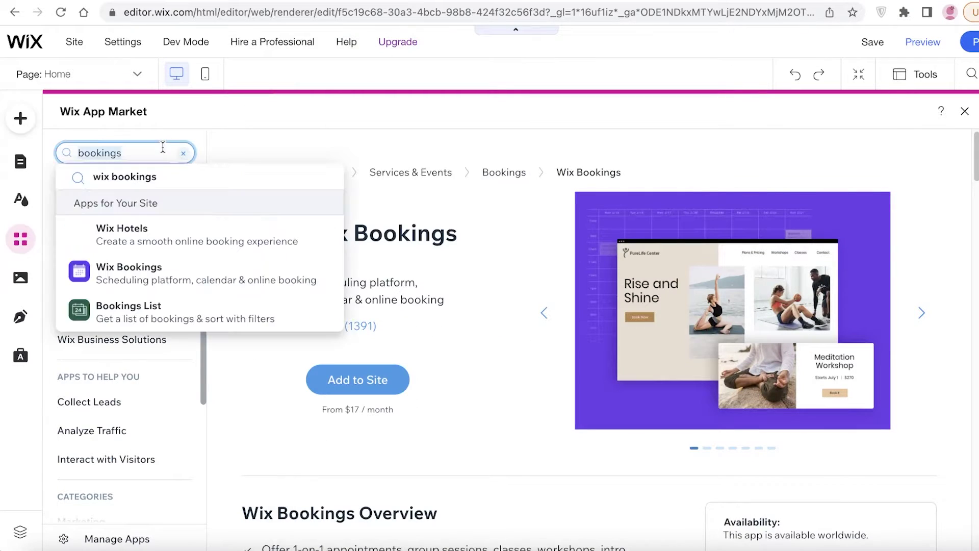
key(Return)
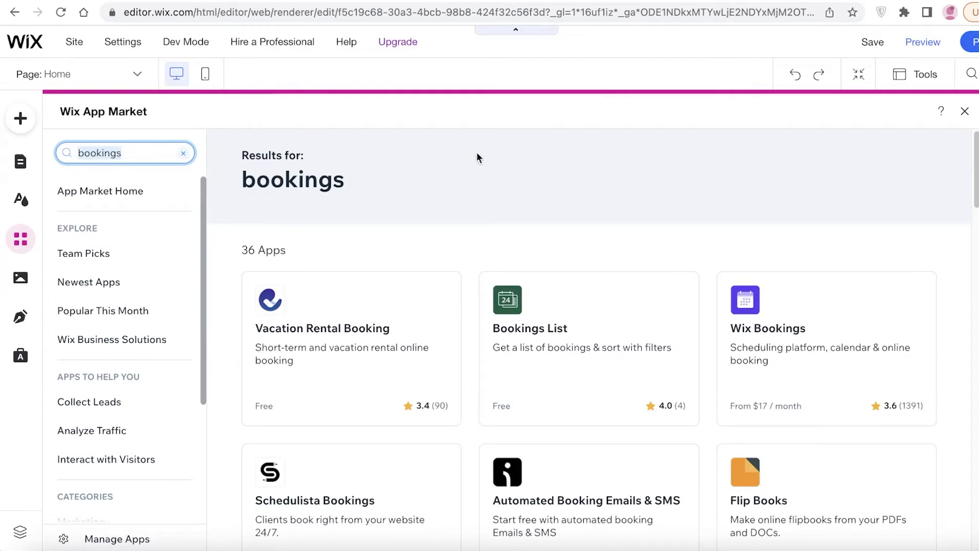
scroll(612, 229, down, 2)
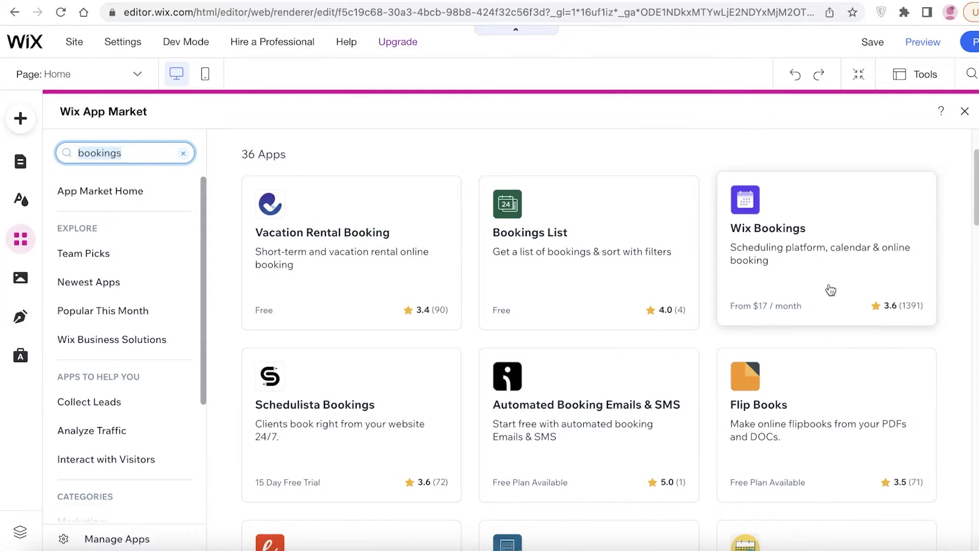
scroll(570, 439, down, 2)
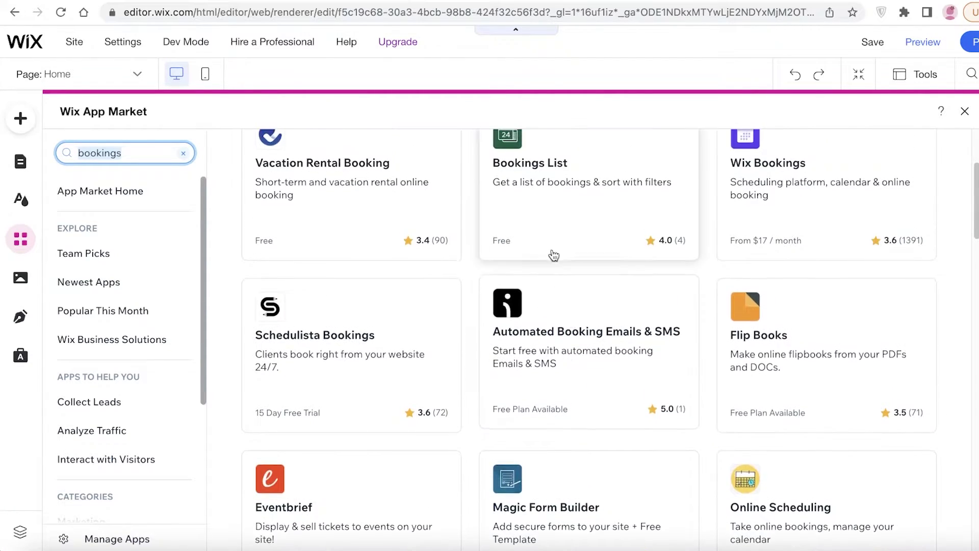
scroll(383, 236, down, 1)
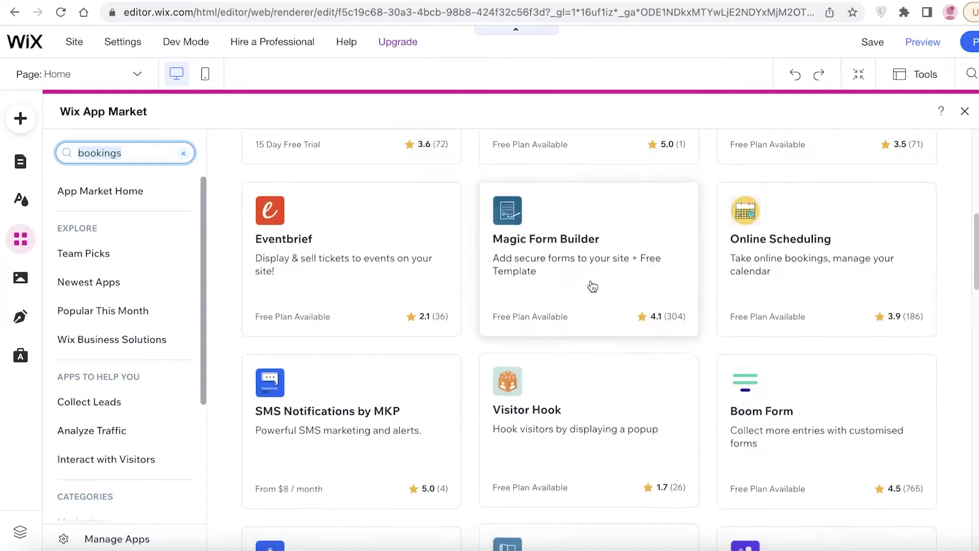
scroll(592, 287, down, 8)
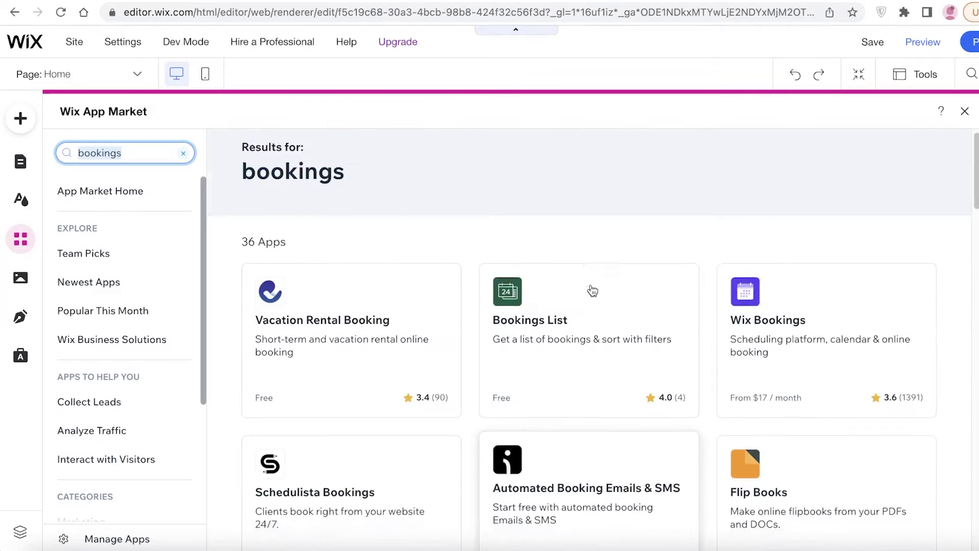
click(577, 317)
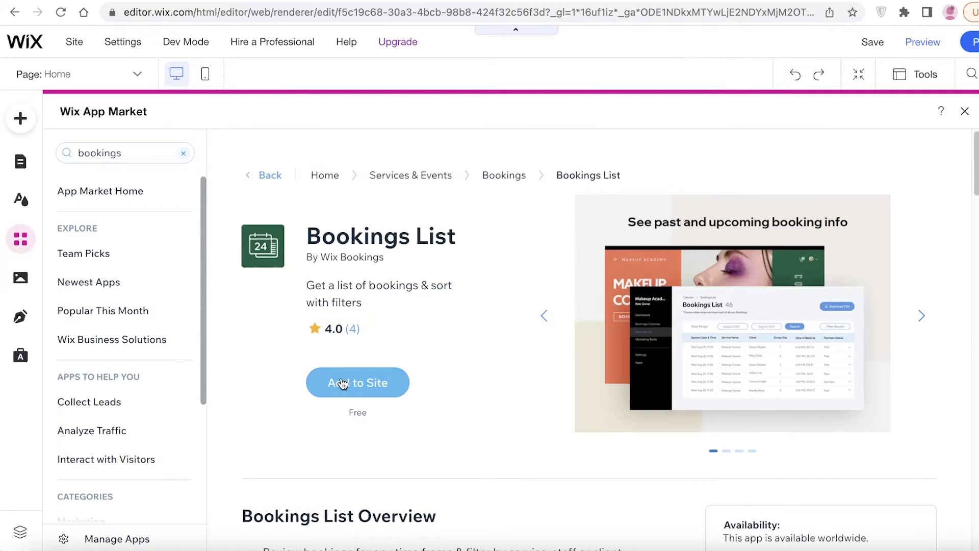
click(342, 383)
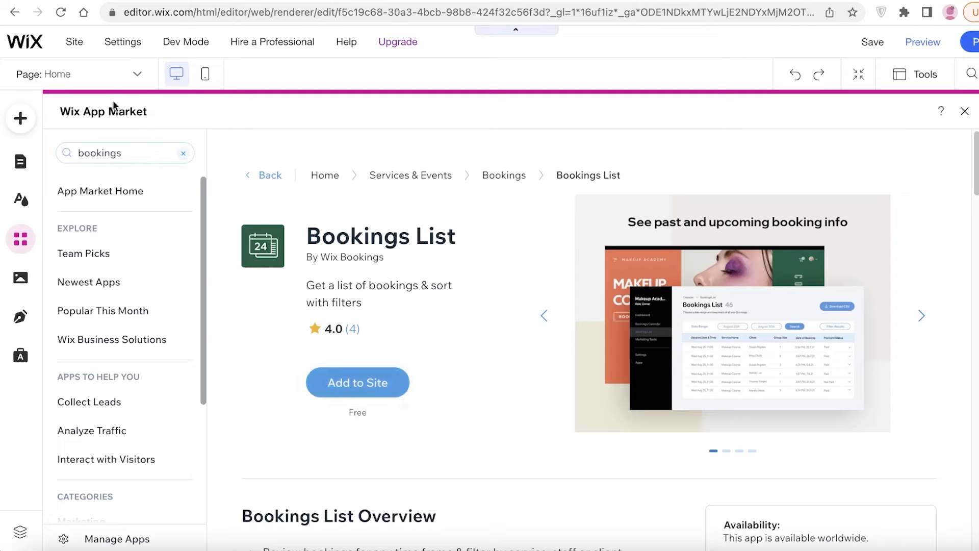
- Search the App Market for 'appointment' and approve the Bookings List permissions to install it
click(148, 152)
text(app)
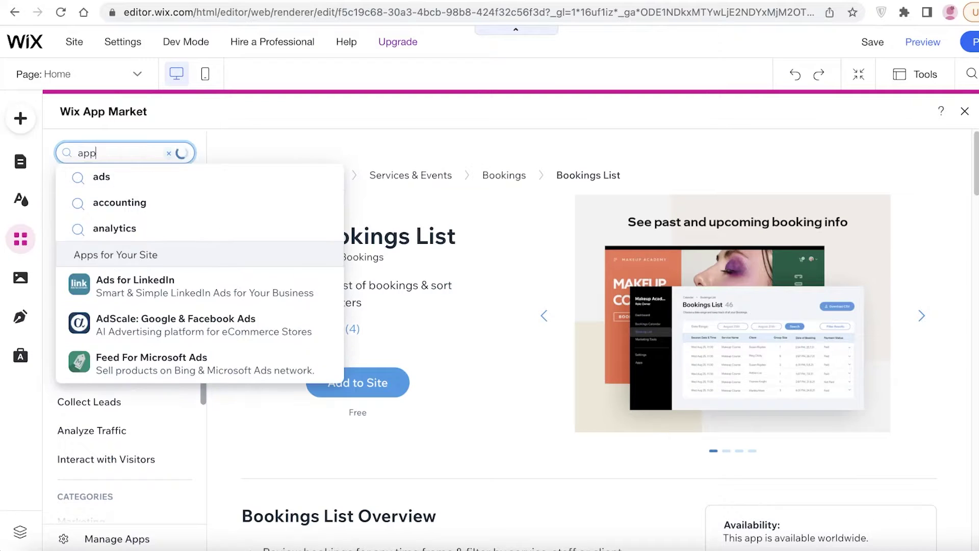
text(ointment)
key(Return)
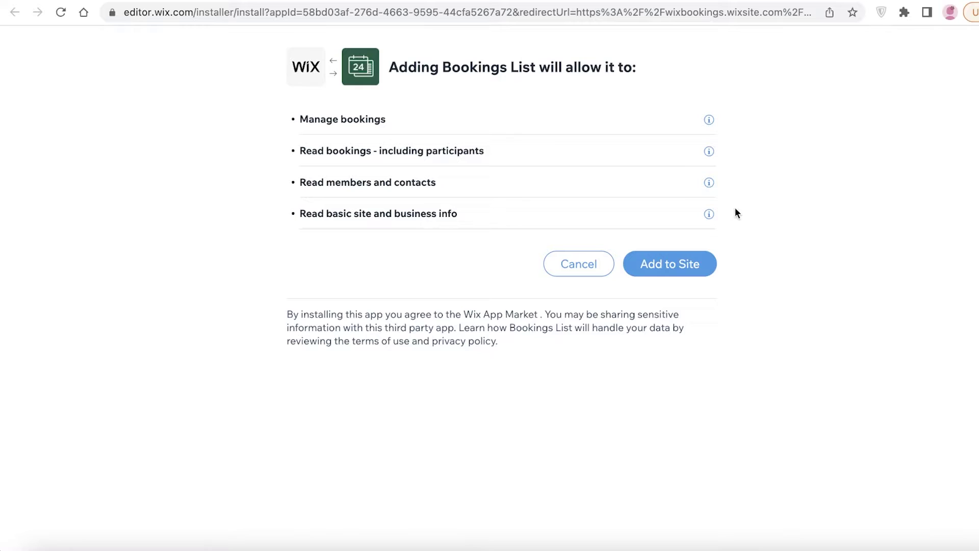
click(683, 261)
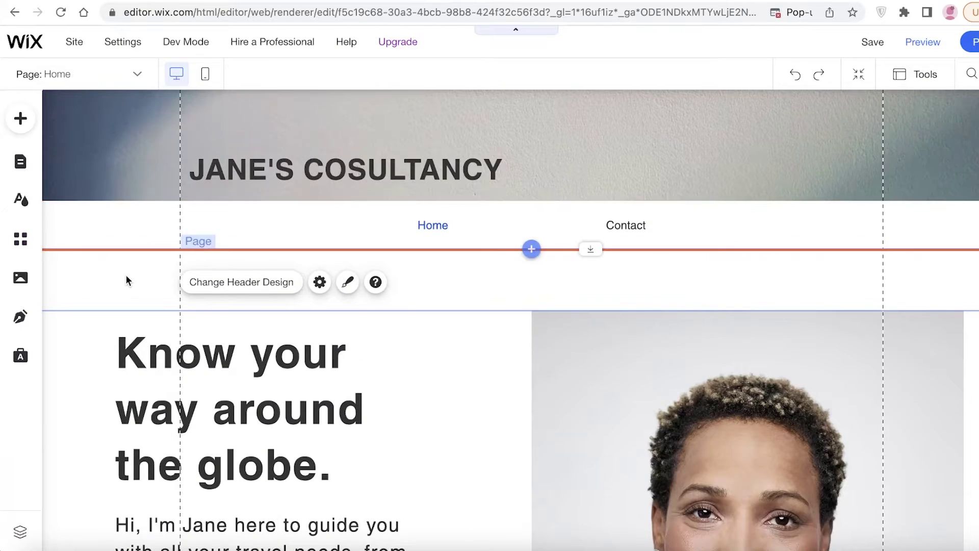
scroll(125, 274, down, 7)
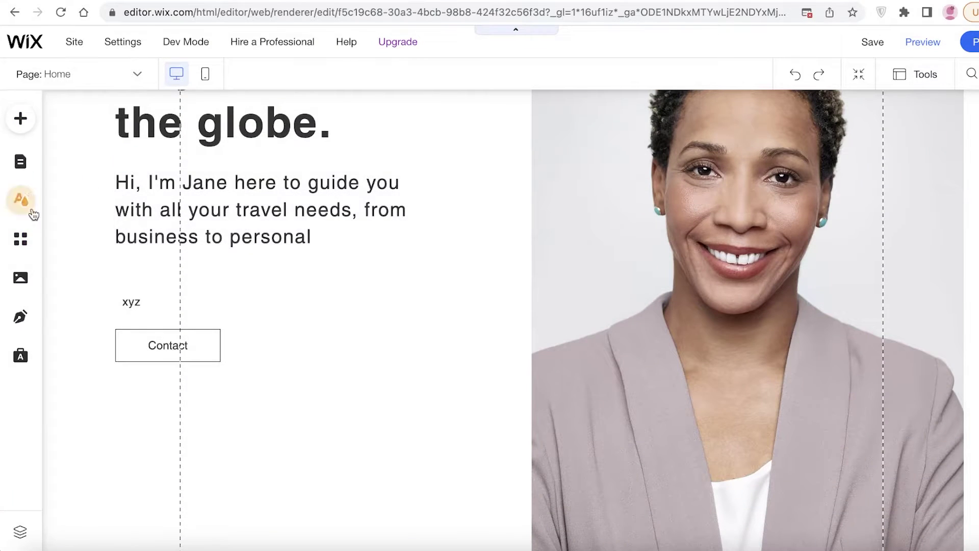
- Search the App Market again for 'bookings' and open the installed Bookings List app page
click(75, 80)
click(75, 79)
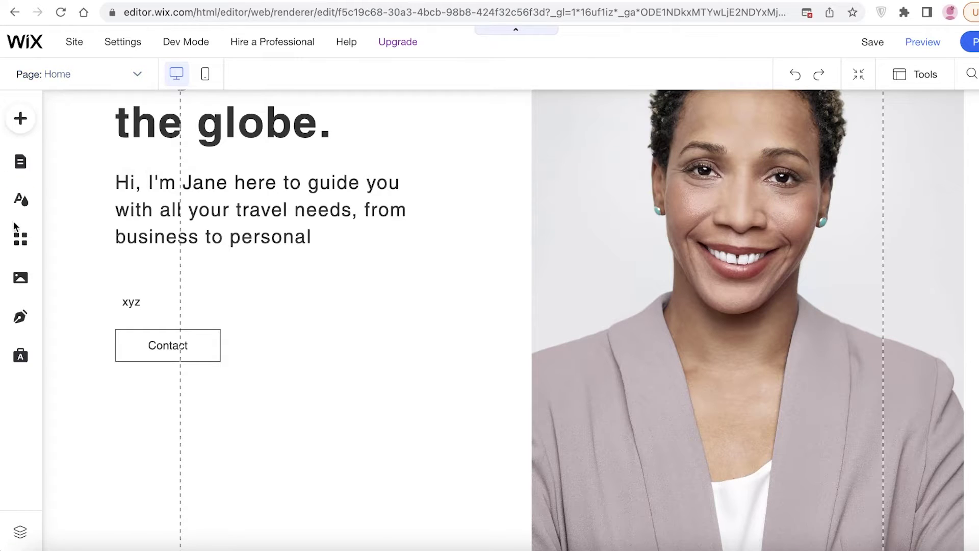
scroll(64, 279, up, 3)
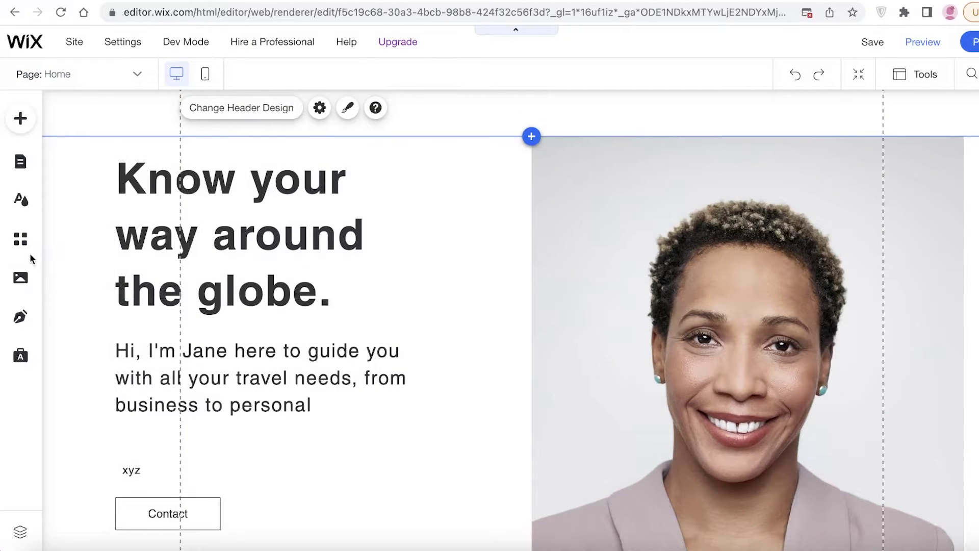
click(21, 238)
click(162, 152)
text(bookin)
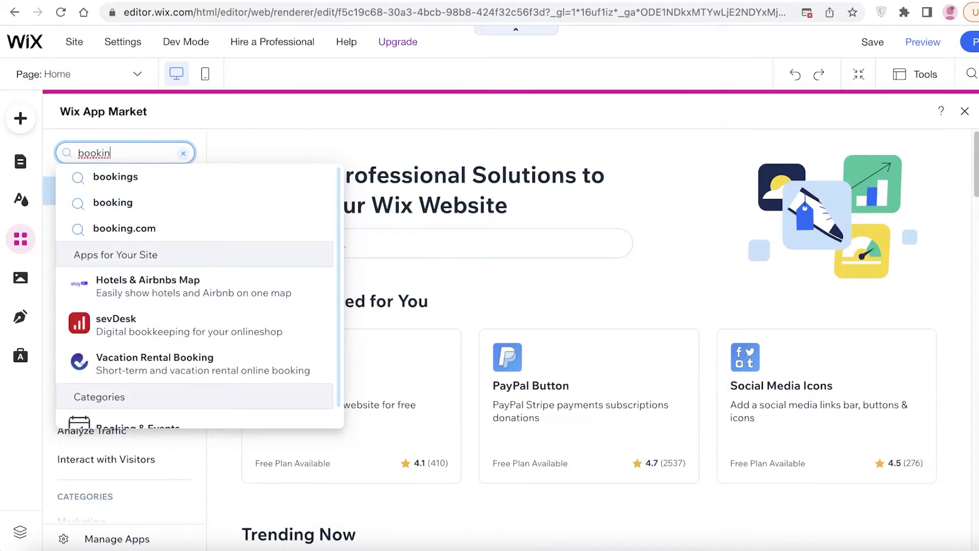
click(115, 176)
click(584, 315)
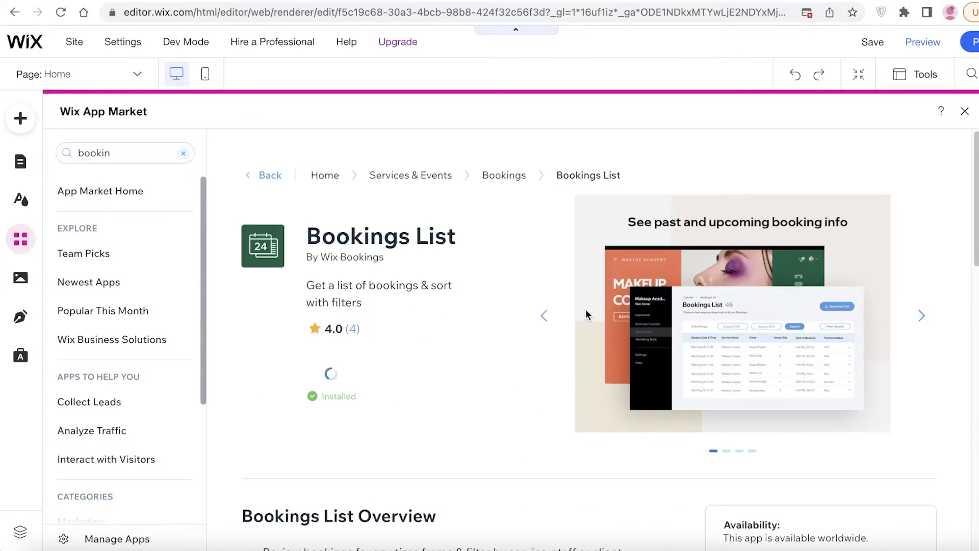
- Open Bookings List in the dashboard via Manage Apps and go to add Wix Bookings
click(348, 394)
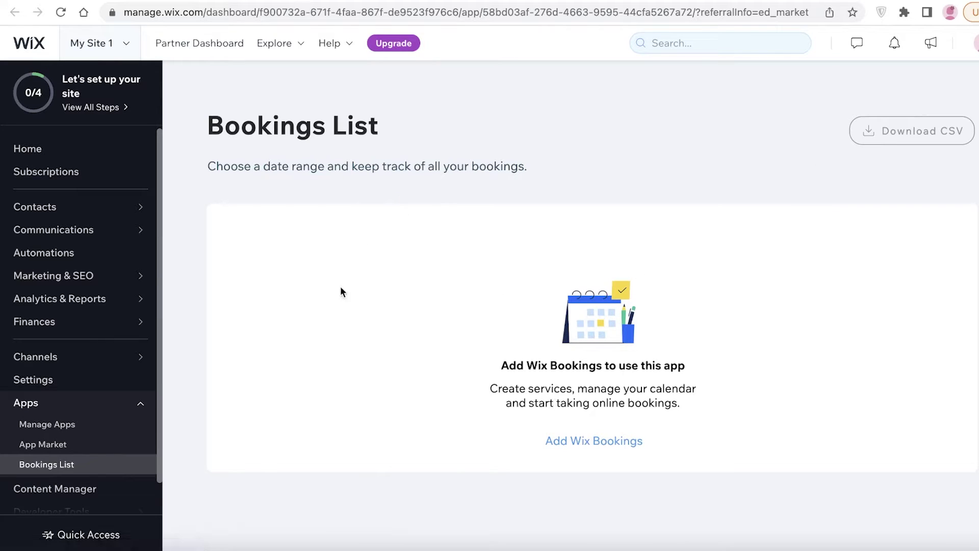
mouse_move(125, 405)
click(61, 424)
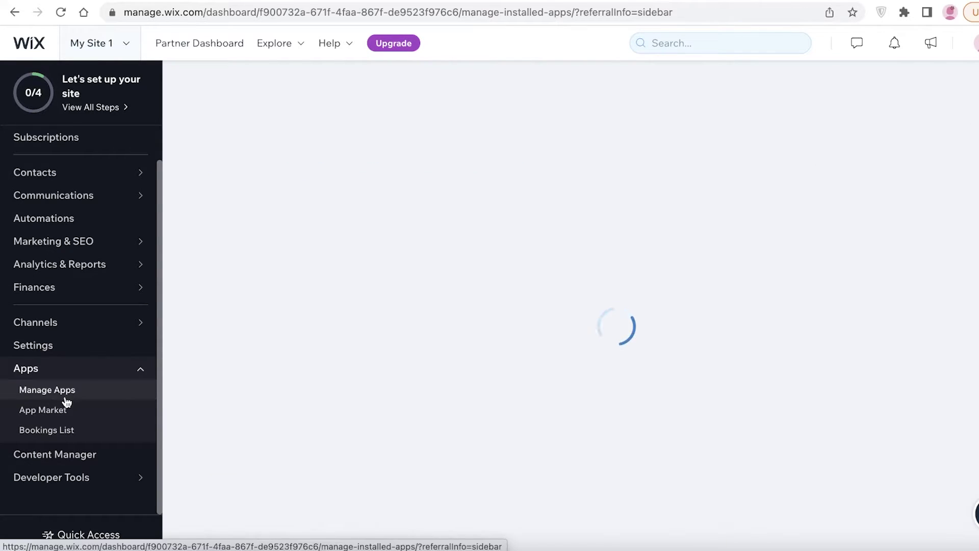
click(920, 216)
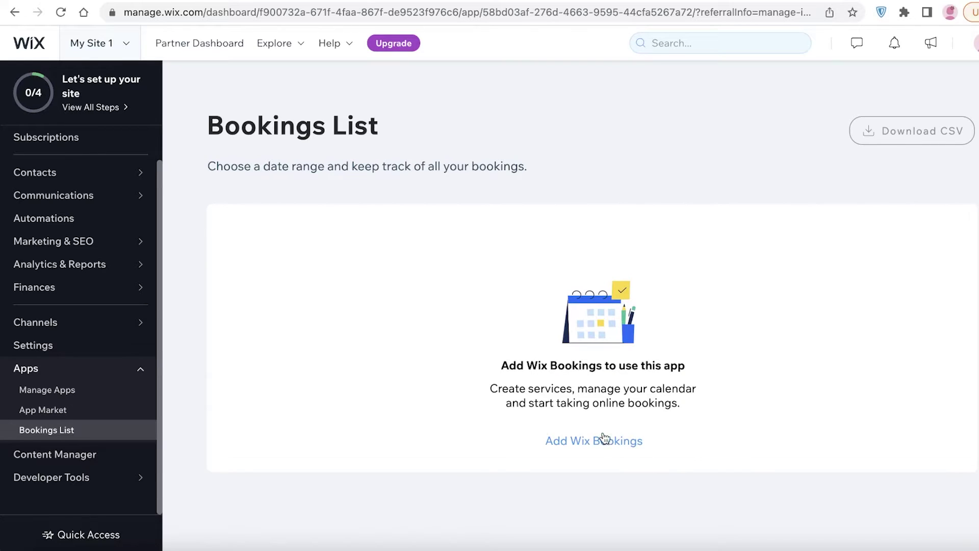
click(607, 439)
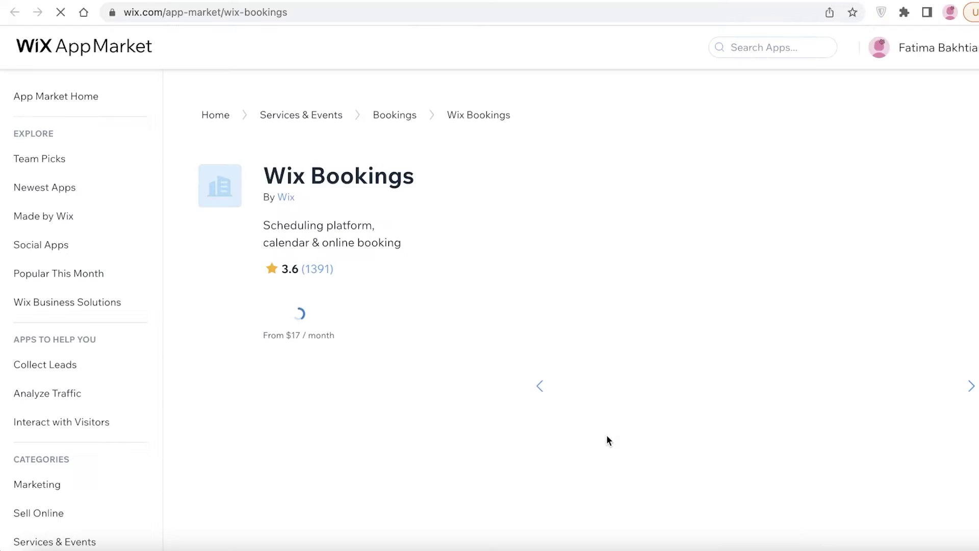
- Close the App Market and bring up the Manage Pages panel
click(964, 111)
scroll(430, 314, down, 10)
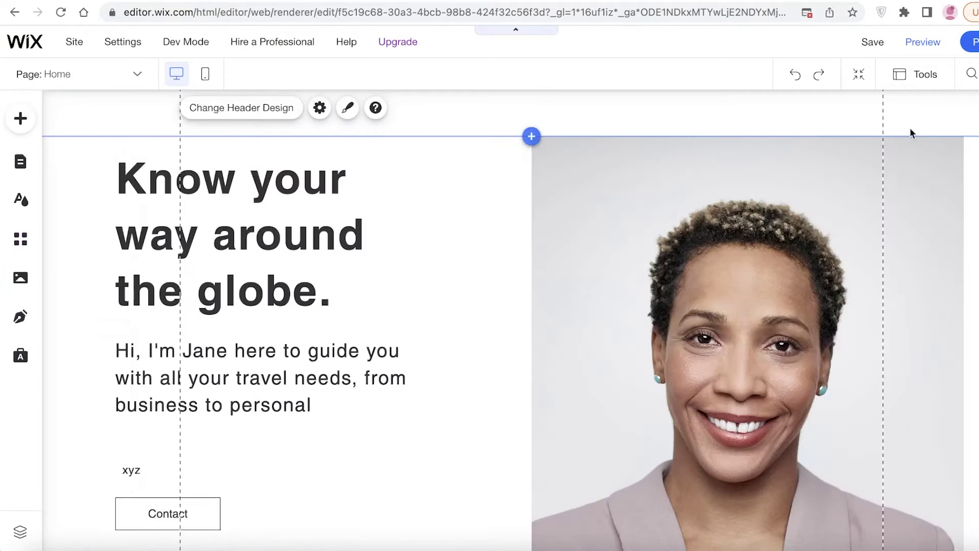
scroll(430, 314, up, 12)
click(65, 87)
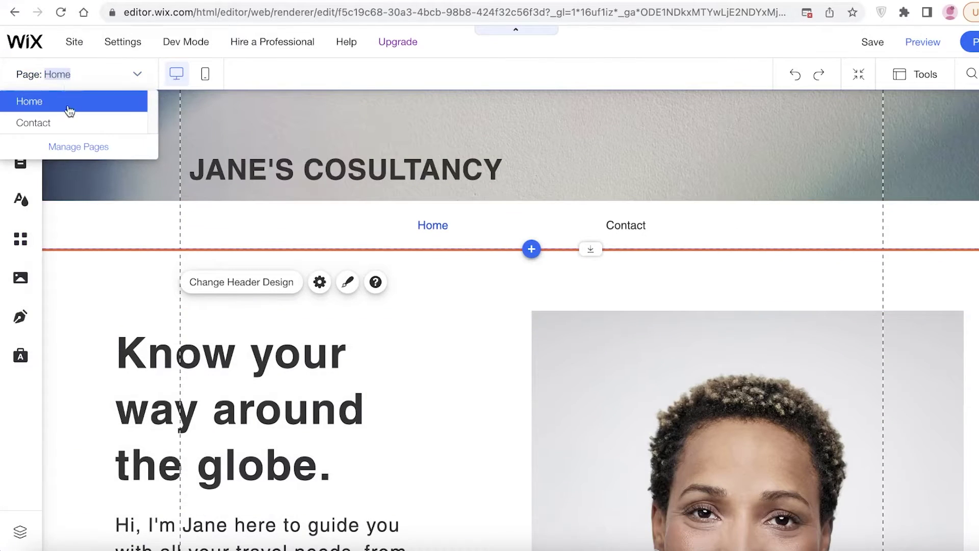
click(68, 147)
- Create a blank page named 'Crash Course', close the pages panel and publish the site
click(216, 528)
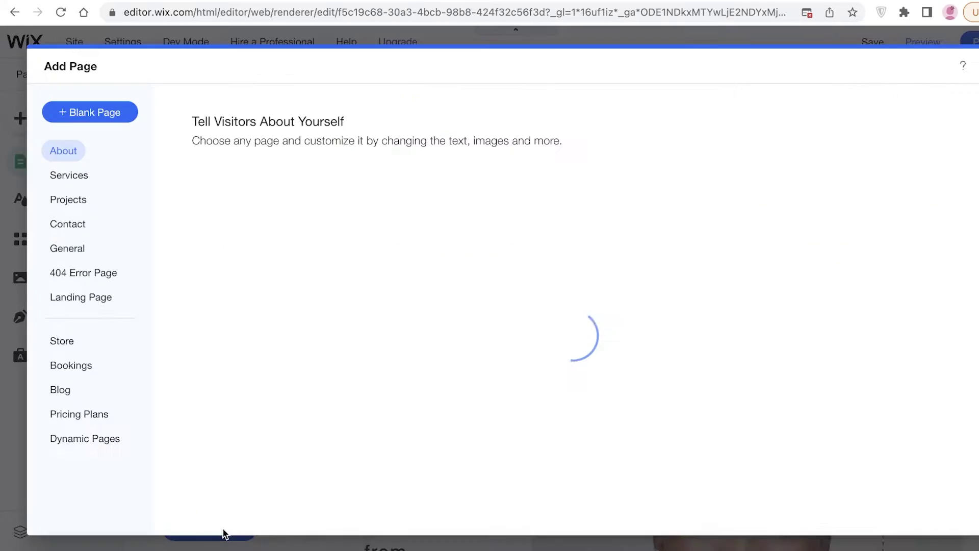
click(99, 111)
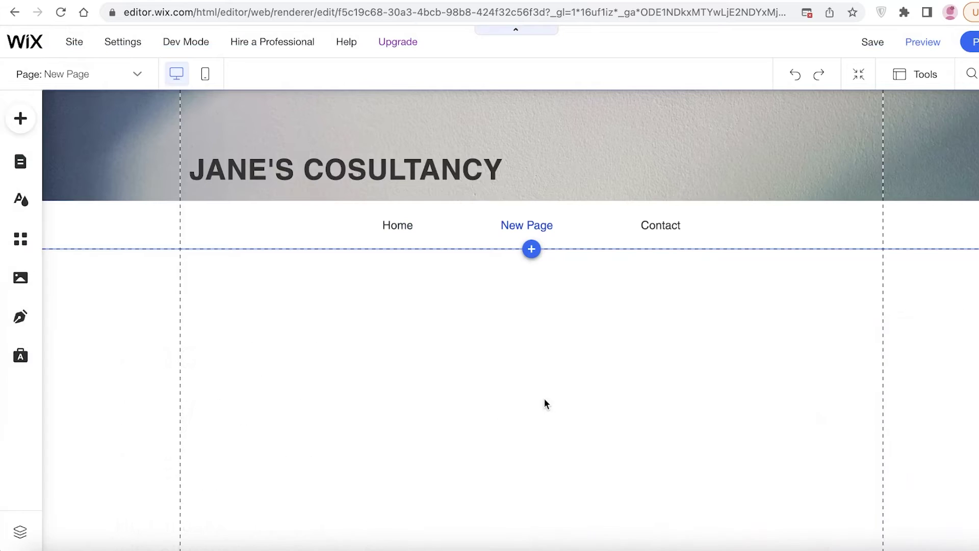
key(BackSpace)
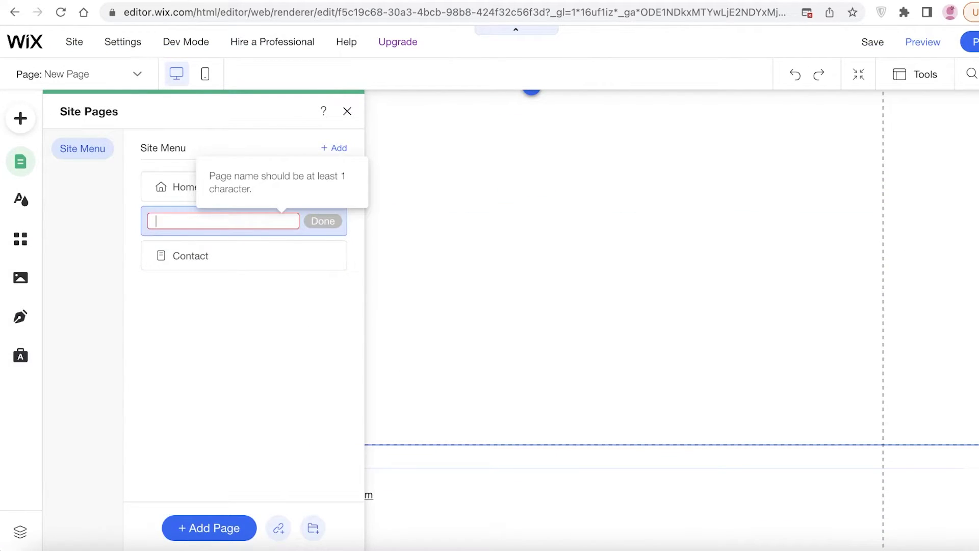
text(Crash Cou)
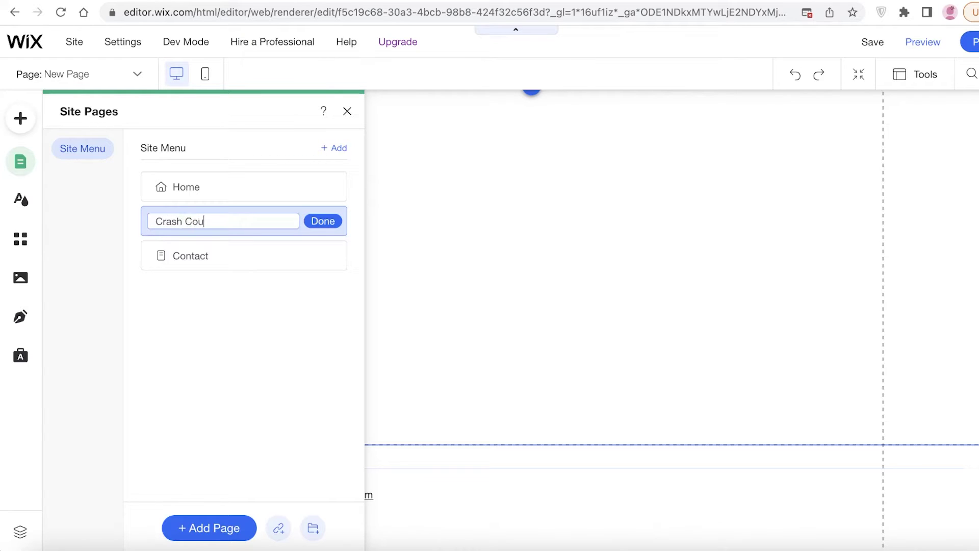
text(rse)
key(Return)
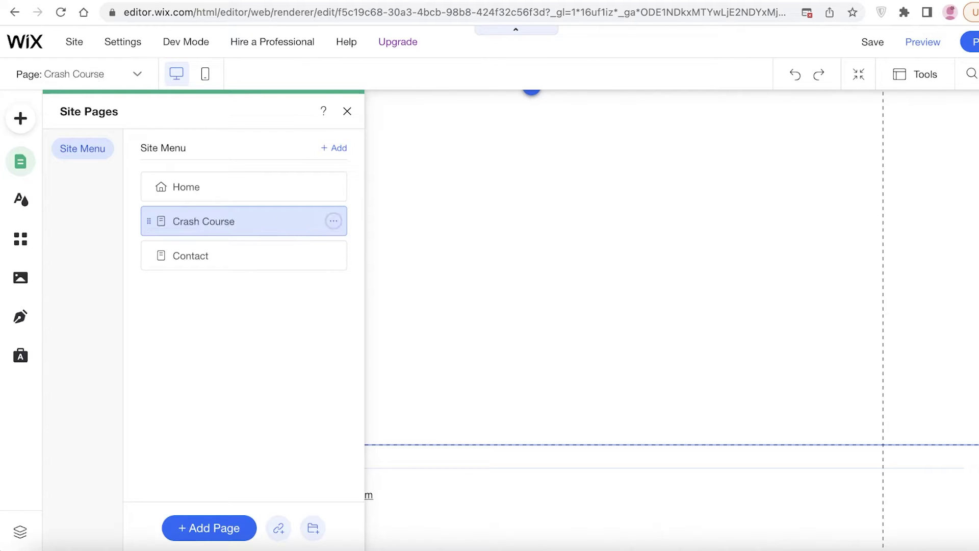
click(348, 111)
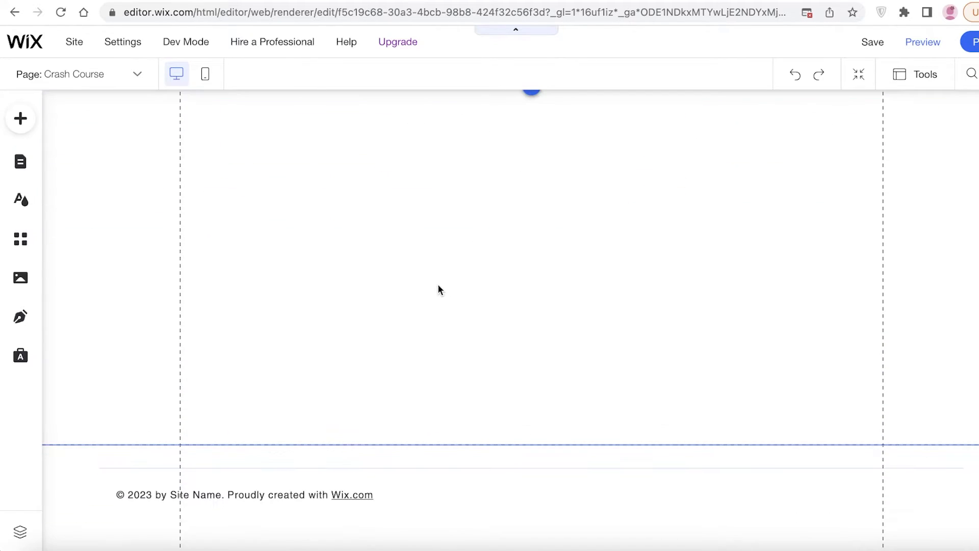
scroll(438, 283, up, 10)
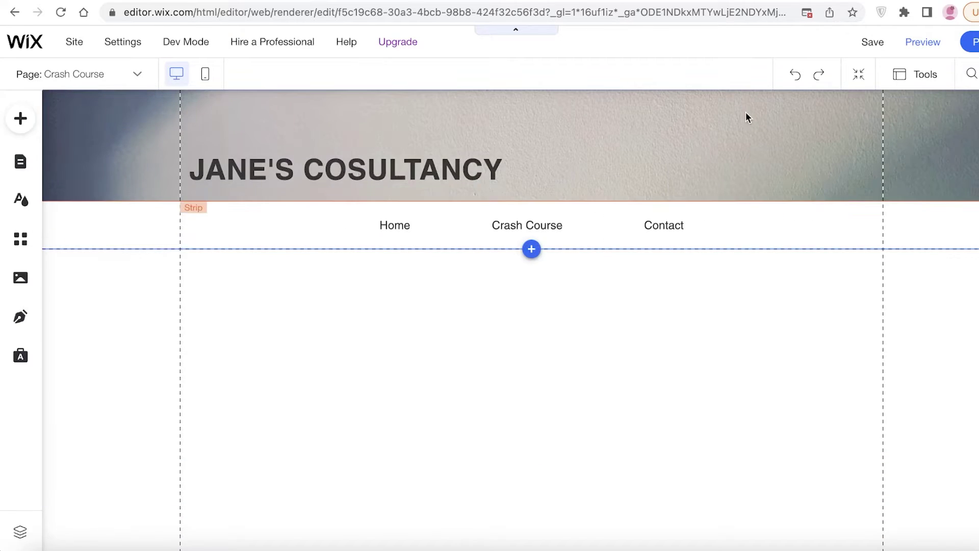
click(976, 42)
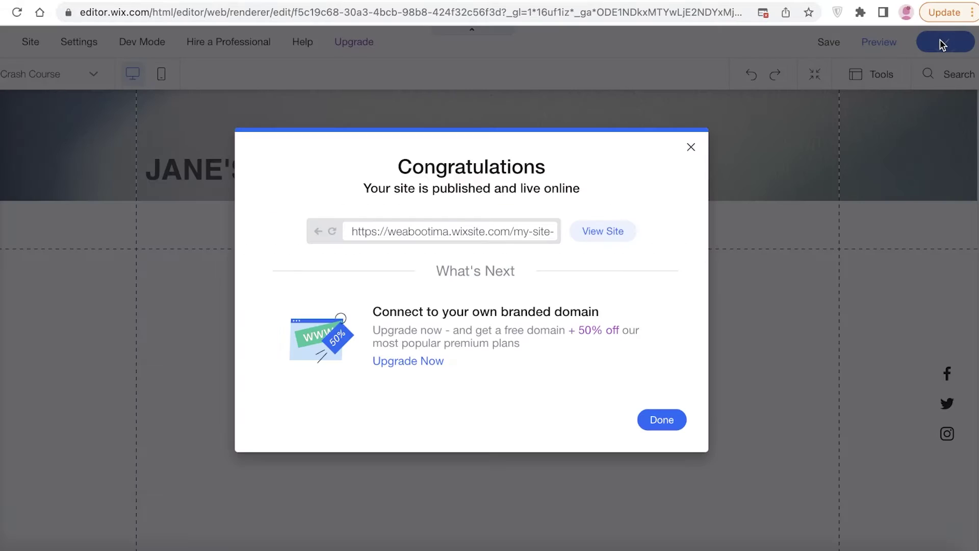
- View the live published site with its Crash Course menu entry, then close it back to My Sites
click(603, 227)
scroll(357, 278, down, 8)
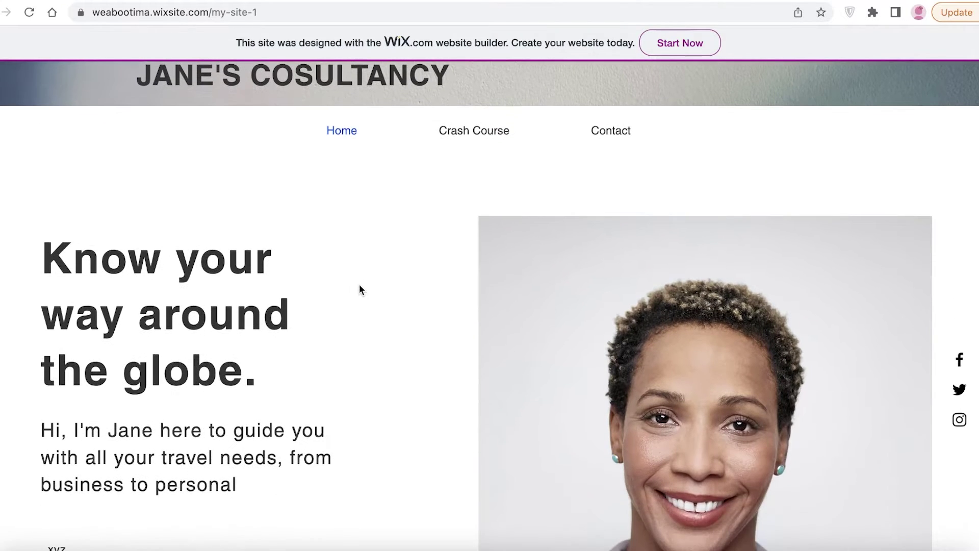
scroll(667, 256, up, 8)
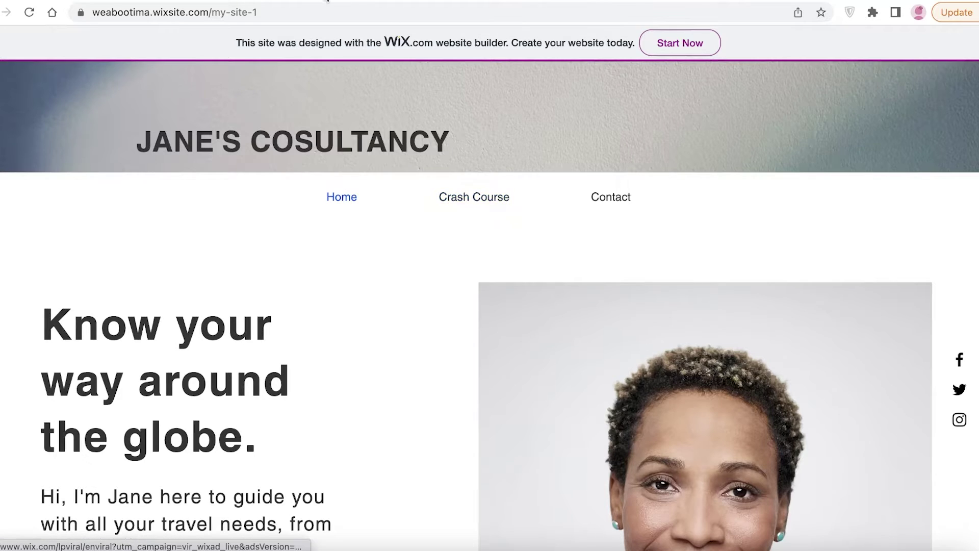
key(super+w)
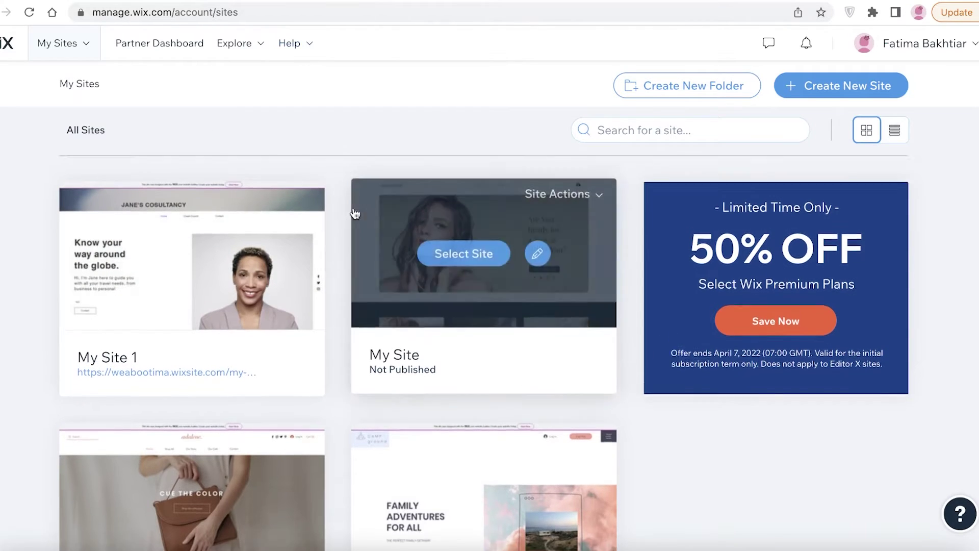
- Select My Site 1 to open its dashboard home and close the 50% off promotion
scroll(356, 209, up, 3)
scroll(503, 235, down, 5)
scroll(188, 234, up, 2)
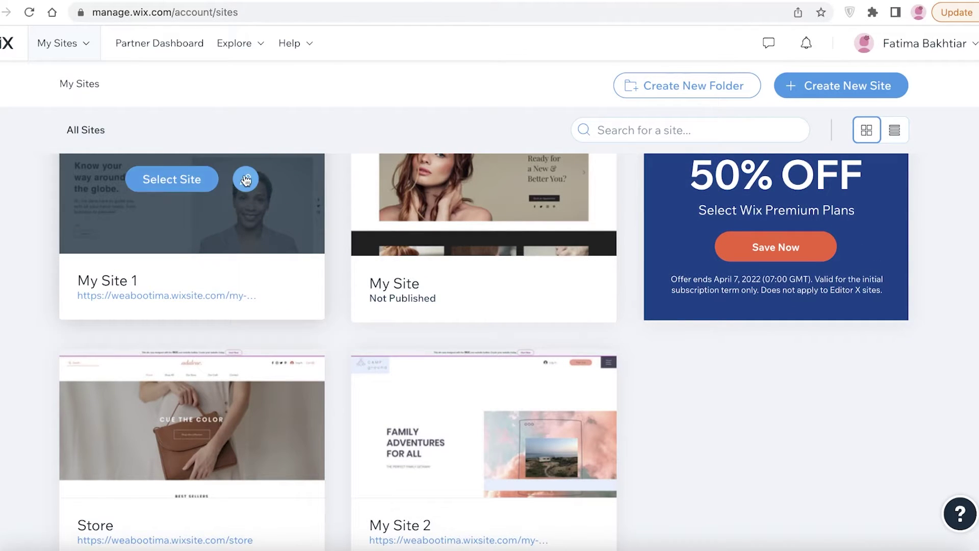
click(169, 181)
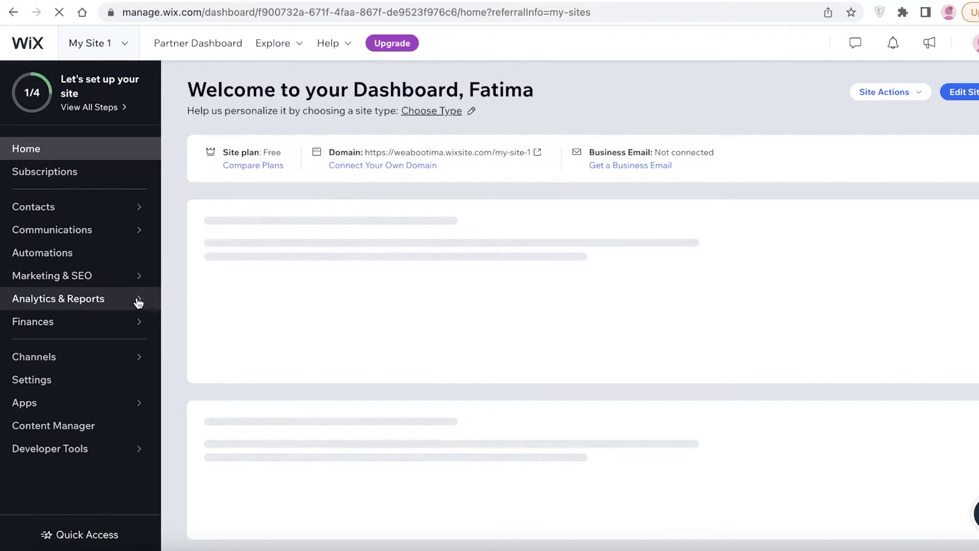
mouse_move(135, 303)
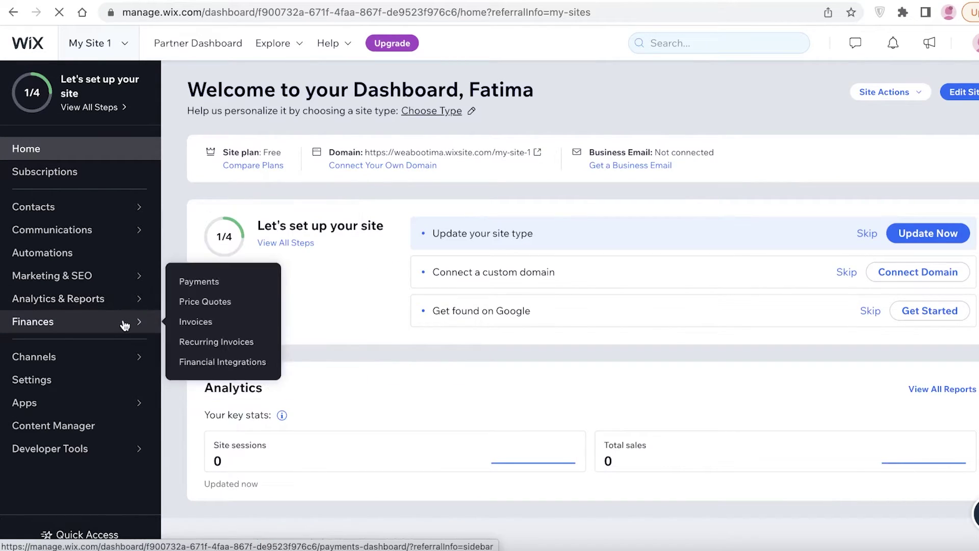
scroll(316, 242, down, 5)
scroll(209, 239, up, 4)
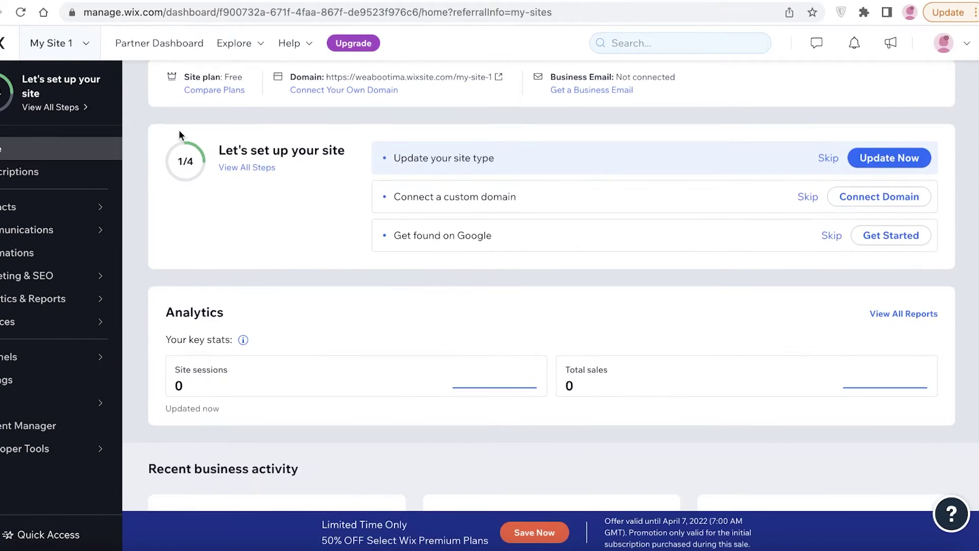
scroll(345, 230, down, 10)
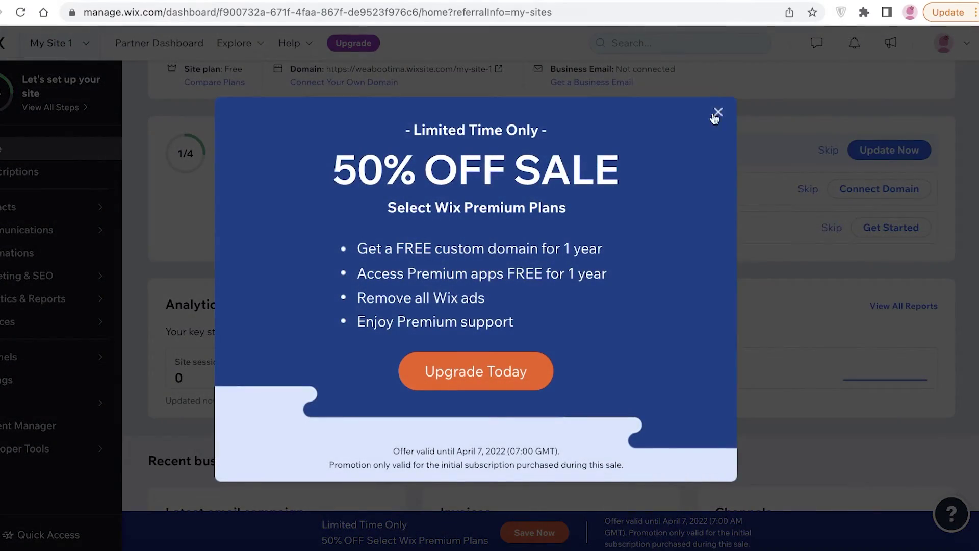
click(716, 112)
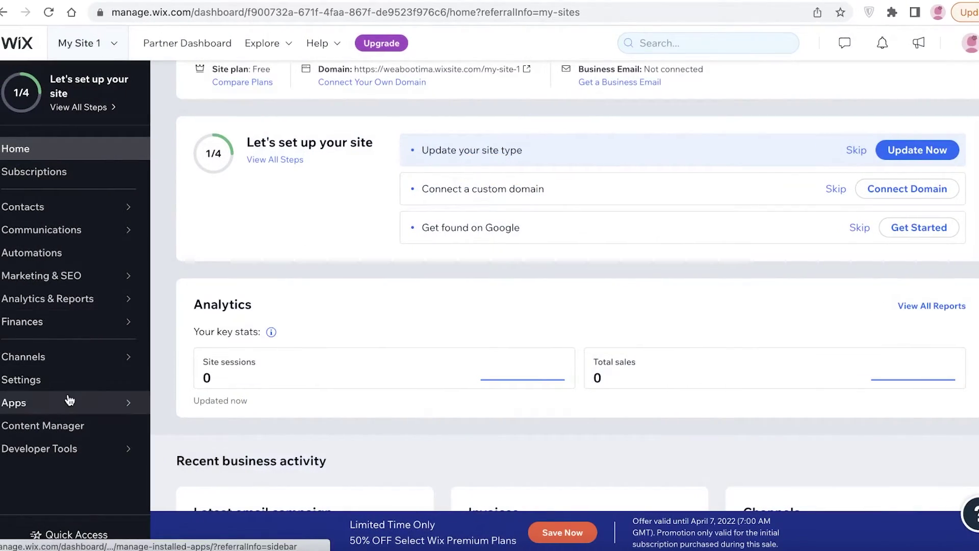
- Go to Apps in the sidebar and open Bookings List from the installed apps
click(41, 400)
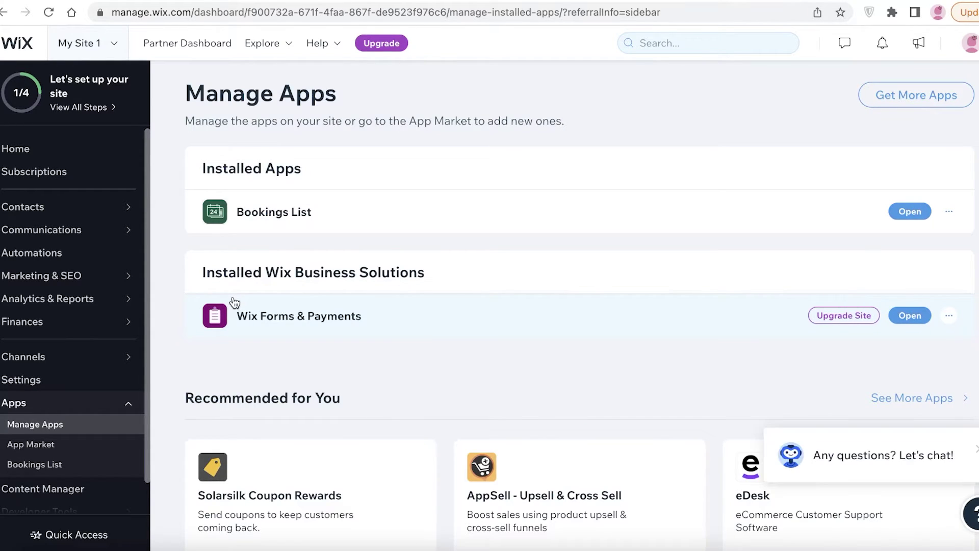
scroll(604, 179, down, 3)
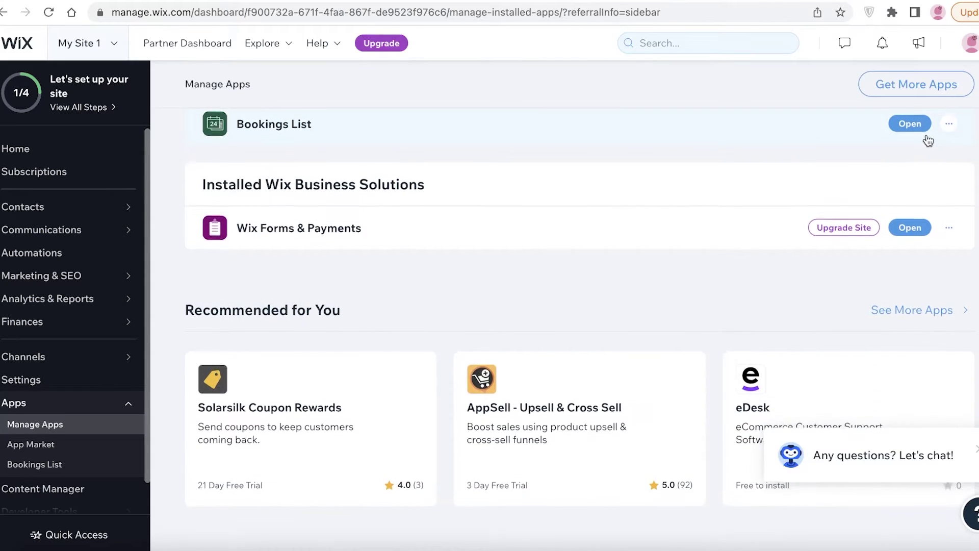
click(909, 125)
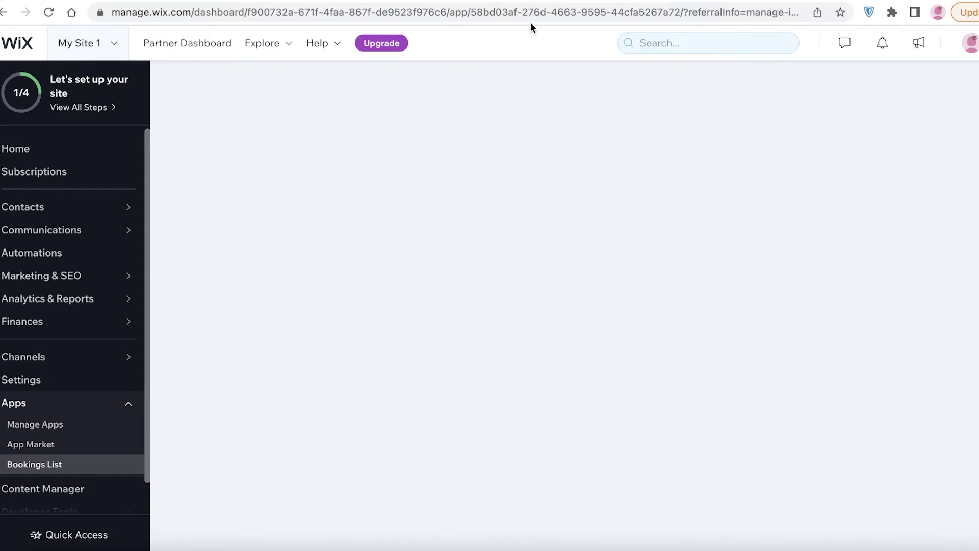
scroll(124, 338, down, 1)
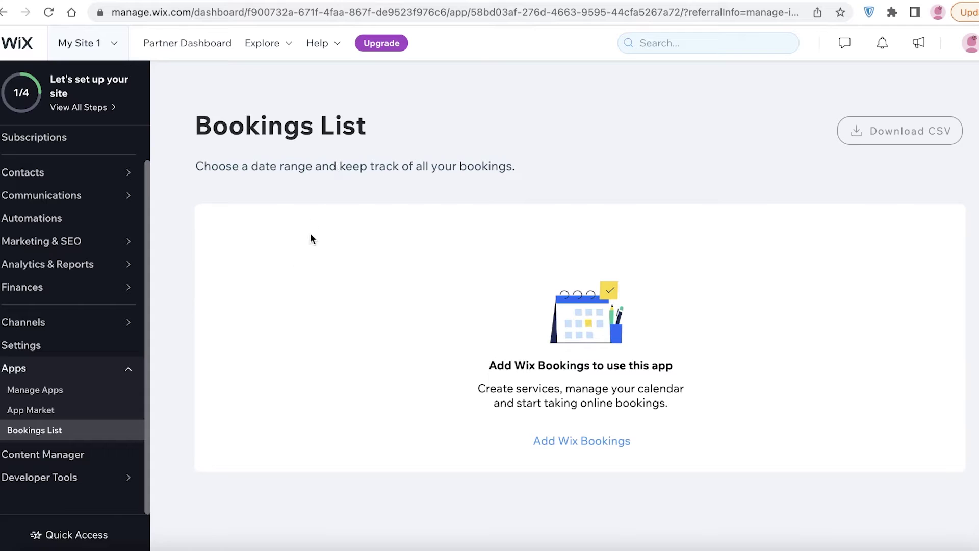
- Look through the Content Manager and developer tools sections, then return home and open All Contacts
click(56, 454)
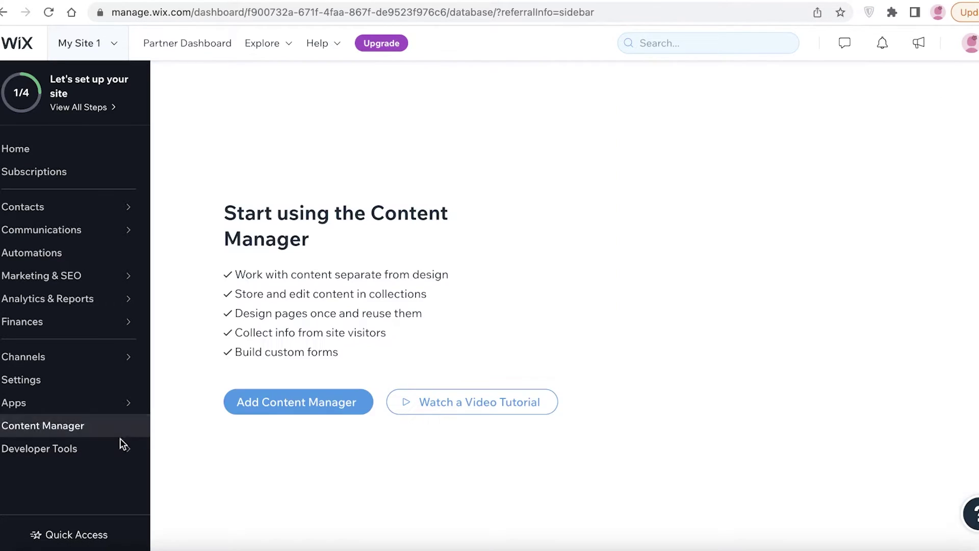
mouse_move(112, 449)
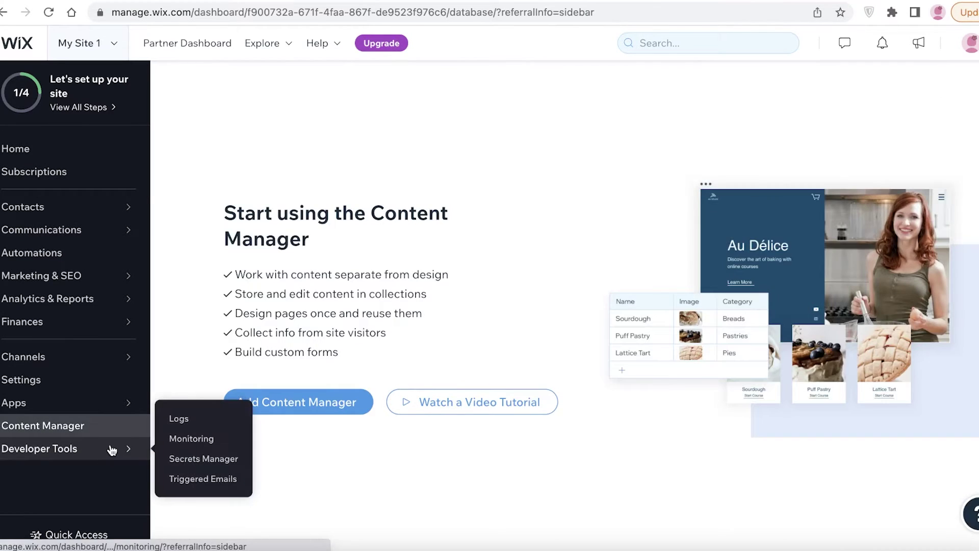
click(70, 450)
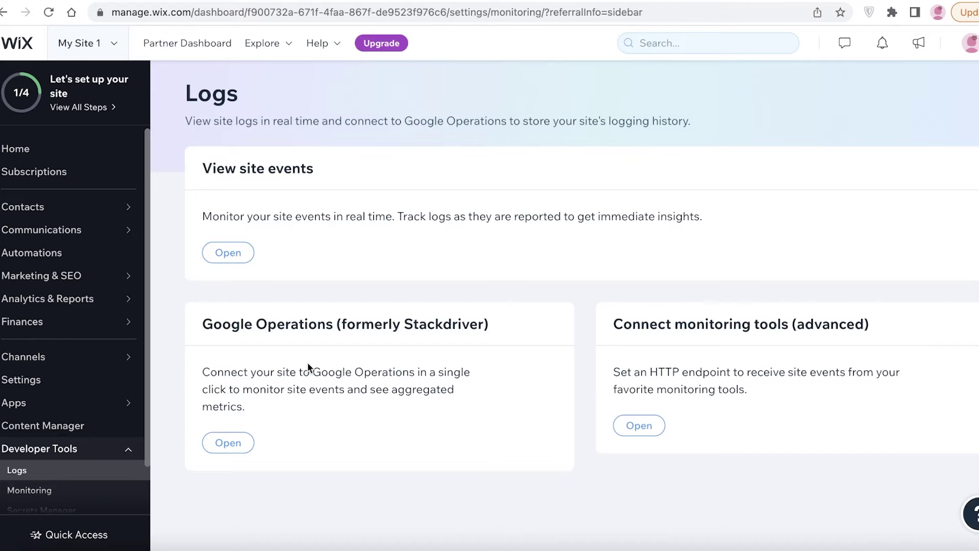
click(60, 153)
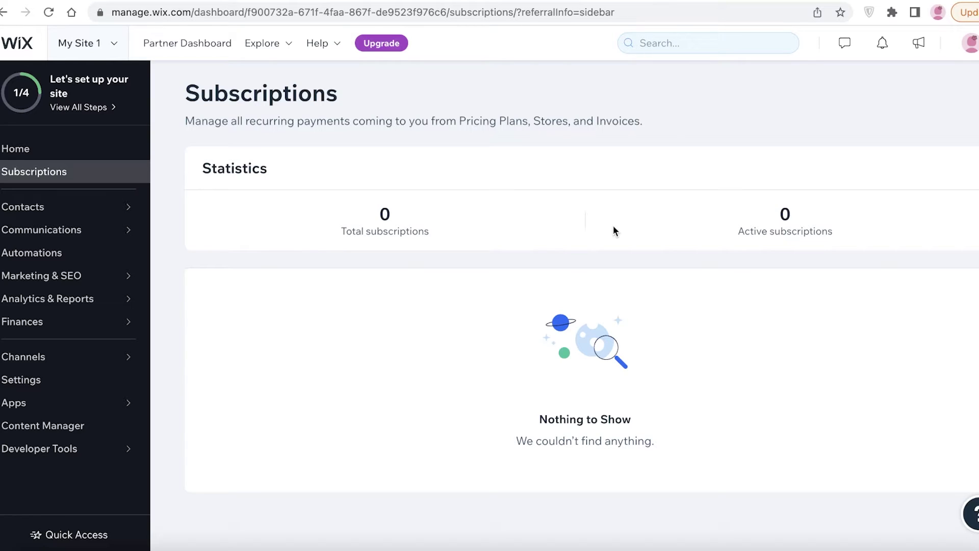
click(124, 205)
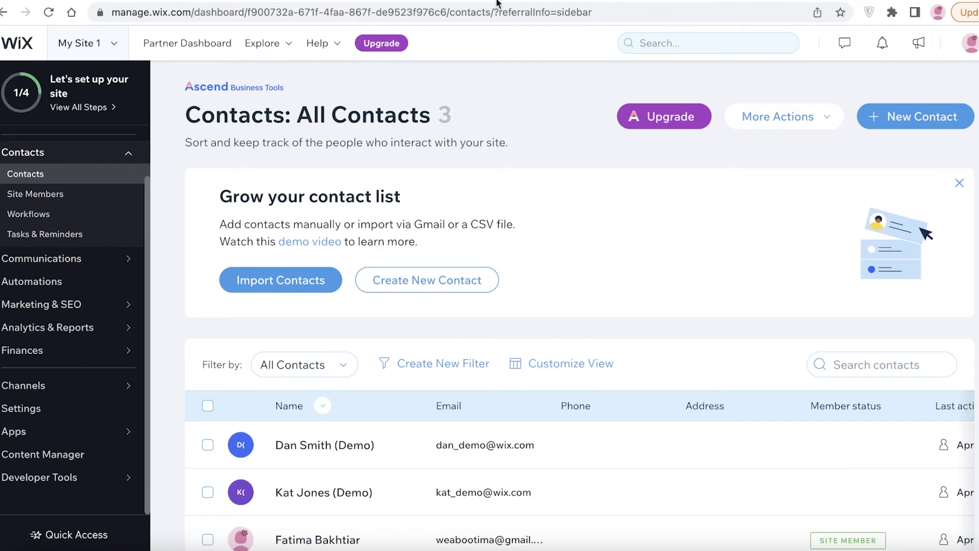
- Return to the dashboard home and launch the Wix Editor with Edit Site
click(97, 156)
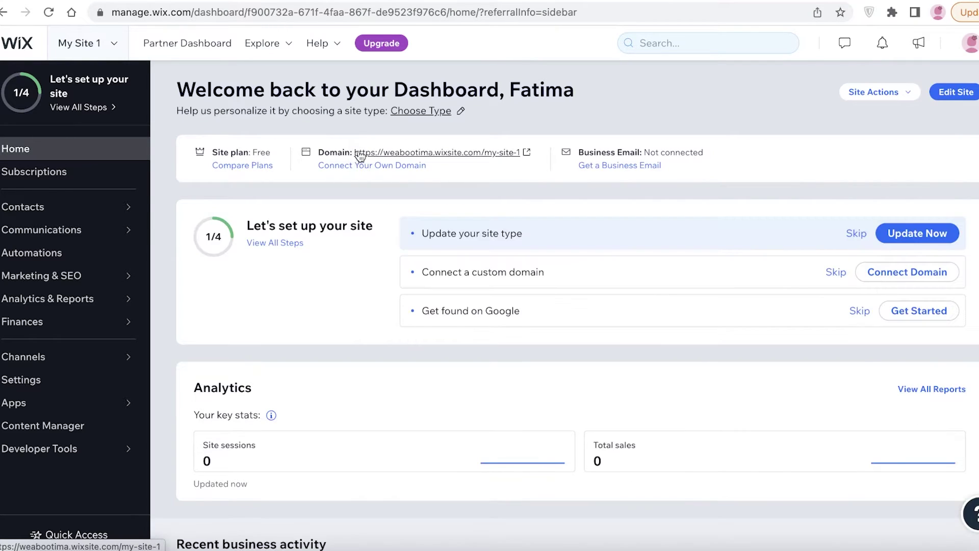
scroll(365, 172, down, 3)
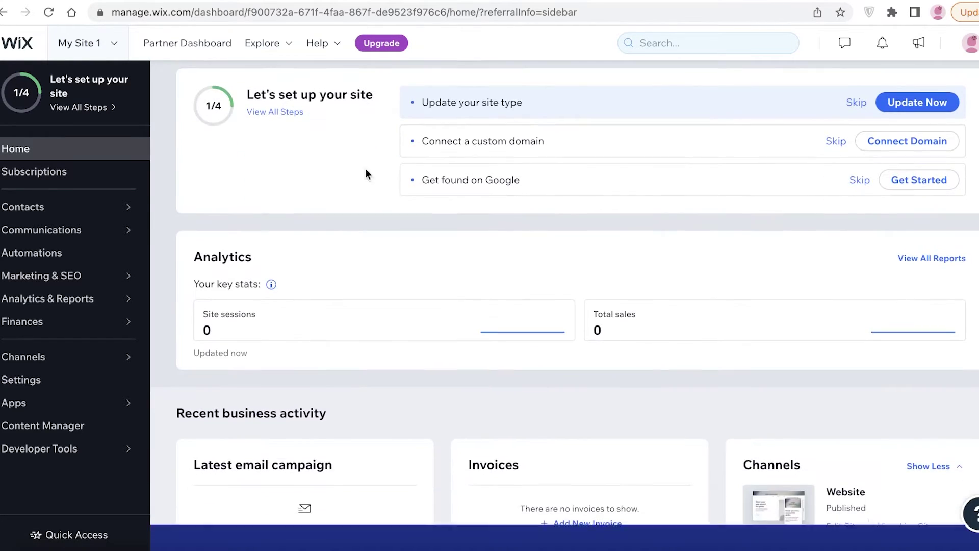
scroll(510, 171, up, 3)
scroll(615, 146, down, 3)
scroll(843, 127, up, 3)
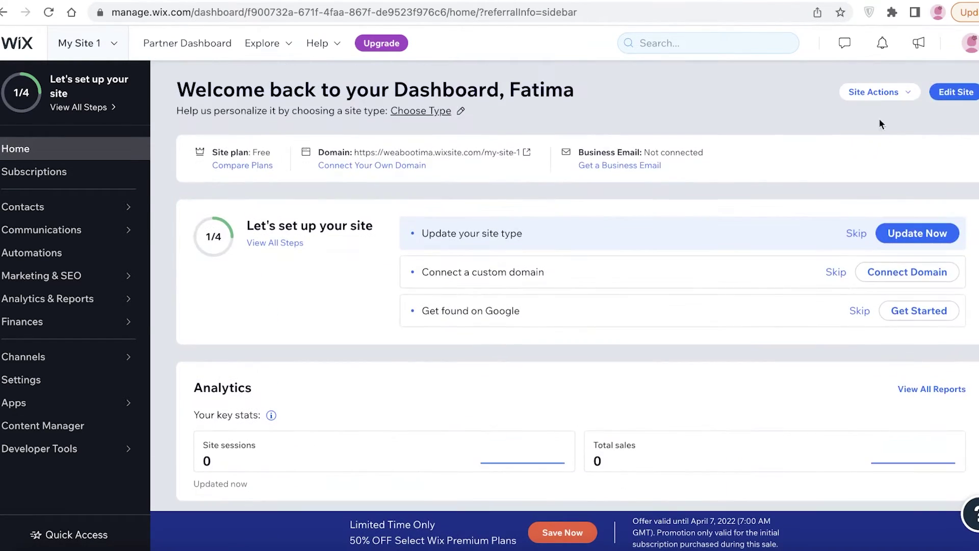
click(974, 93)
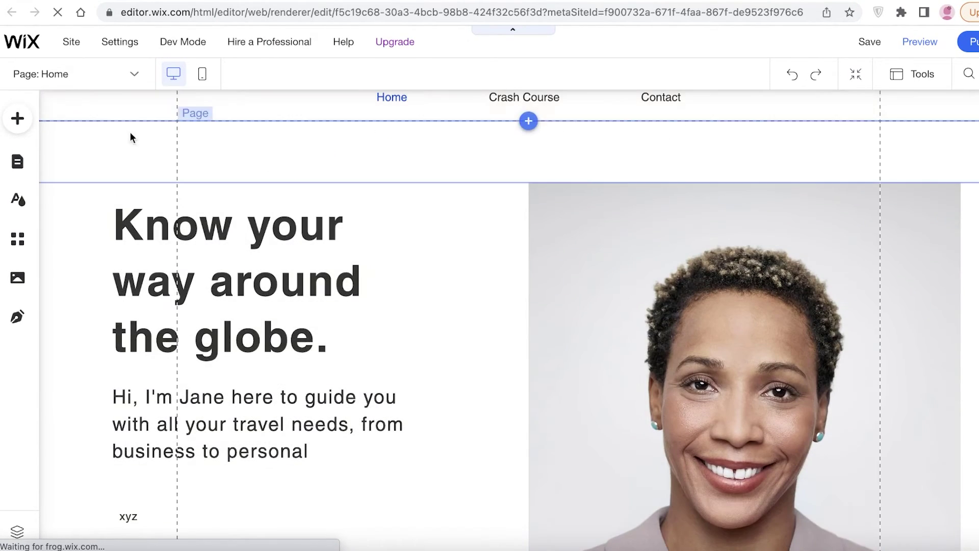
- Switch the editor to the Crash Course page and open the App Market
click(120, 73)
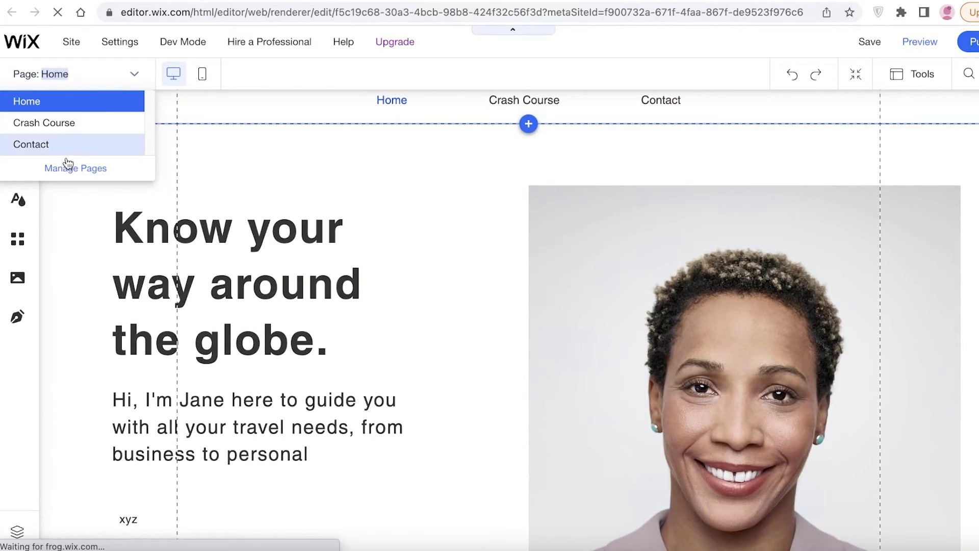
click(79, 123)
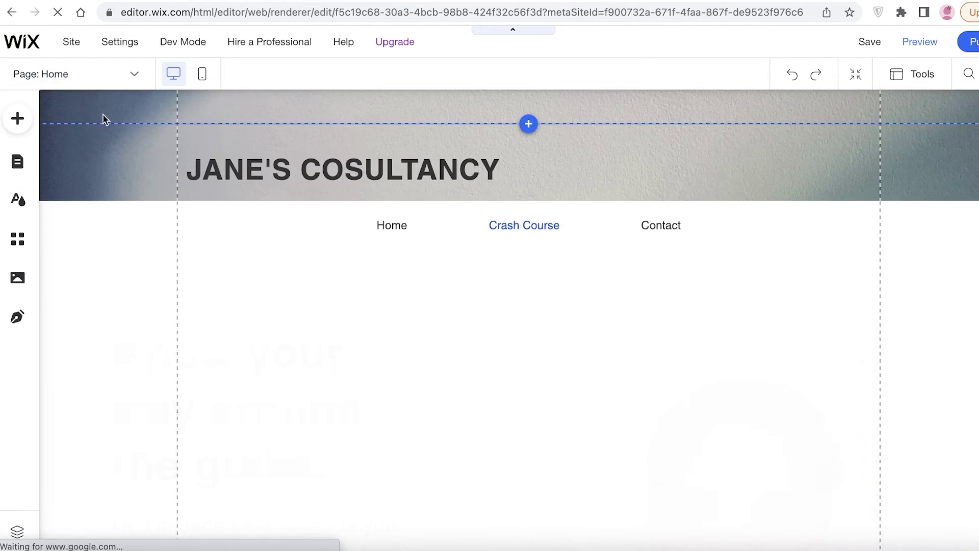
click(16, 245)
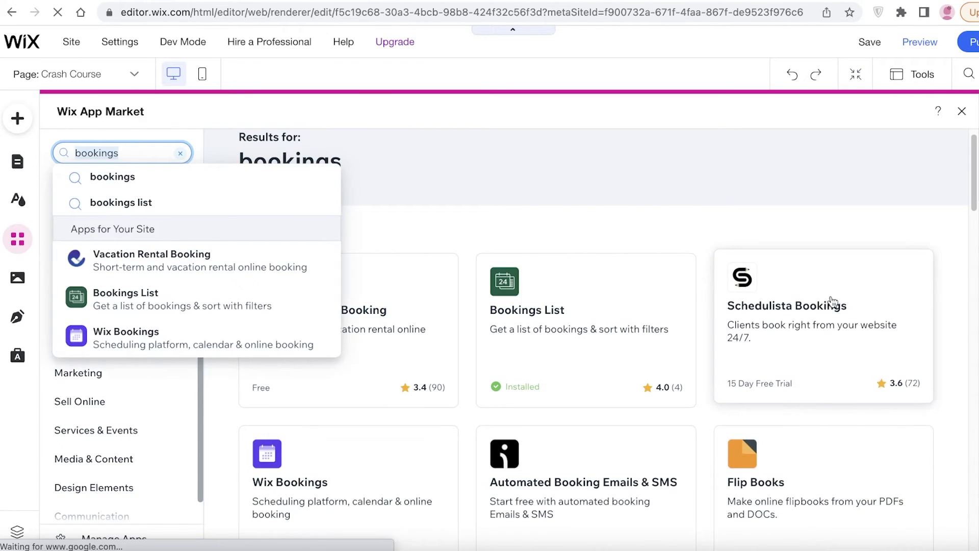
- Install the Schedulista Bookings app from the bookings results and accept its permissions
click(824, 247)
scroll(808, 251, down, 13)
scroll(484, 311, up, 8)
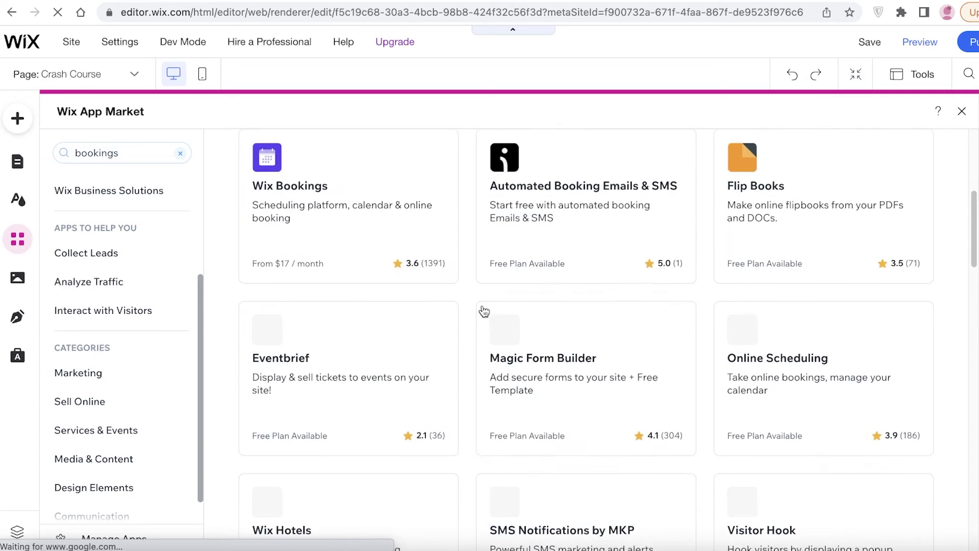
scroll(484, 311, up, 5)
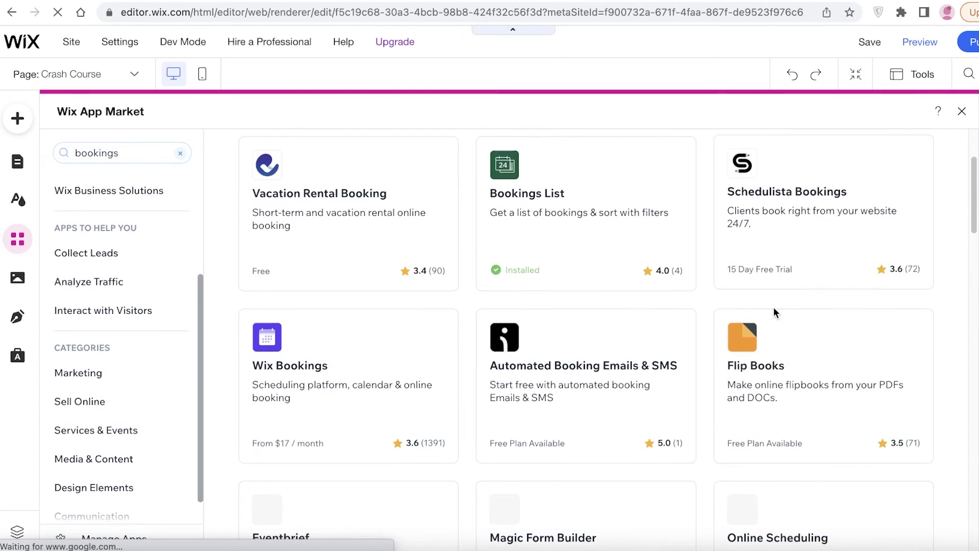
click(815, 270)
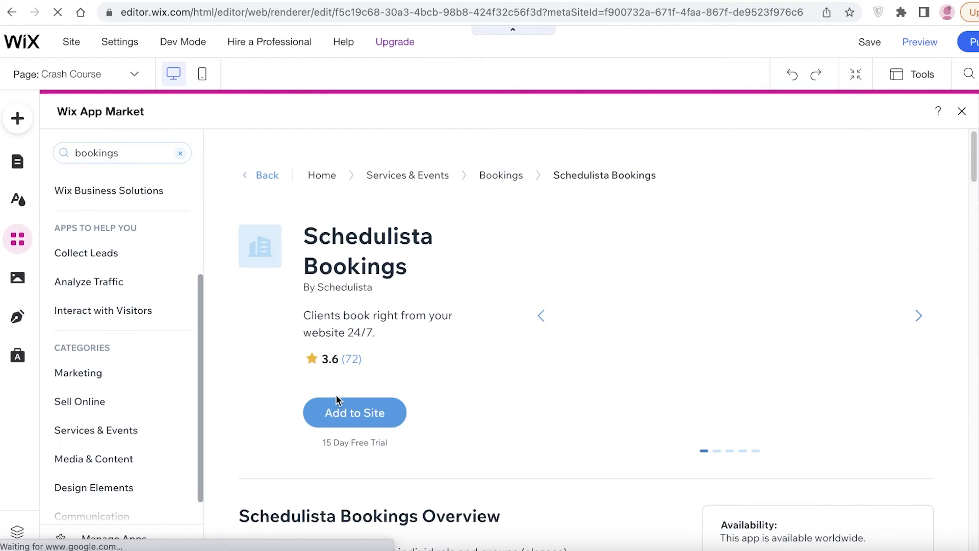
click(339, 410)
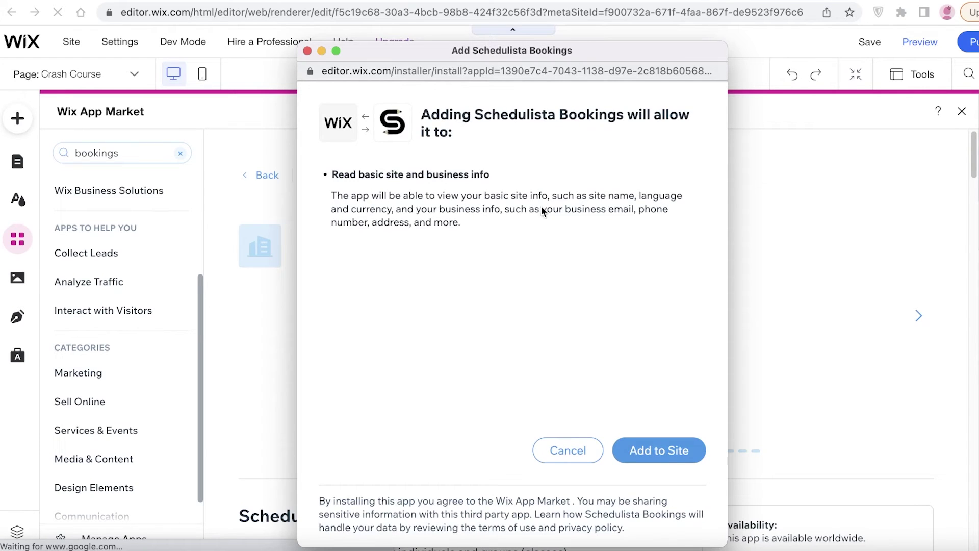
click(640, 442)
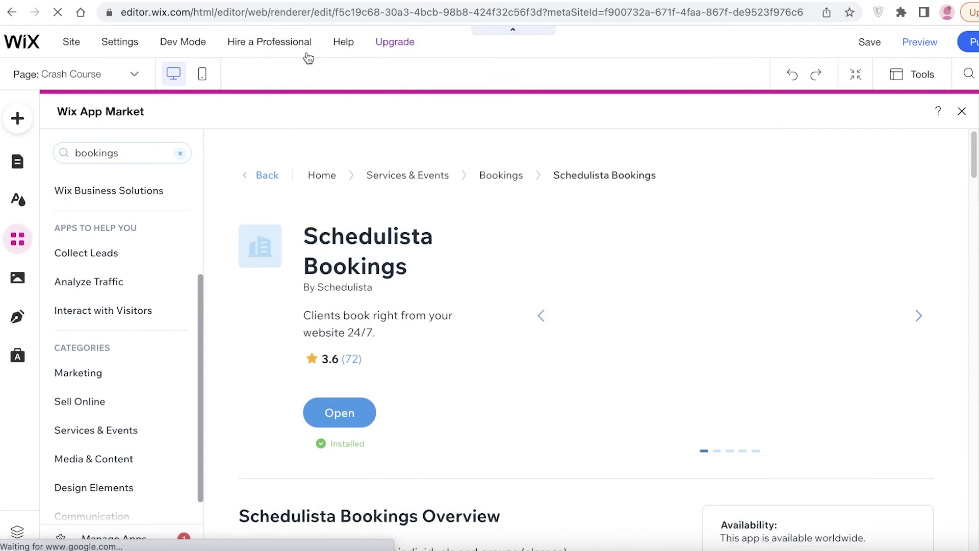
- Clear the bookings search, close the App Market, and select the page's navigation menu
mouse_move(306, 51)
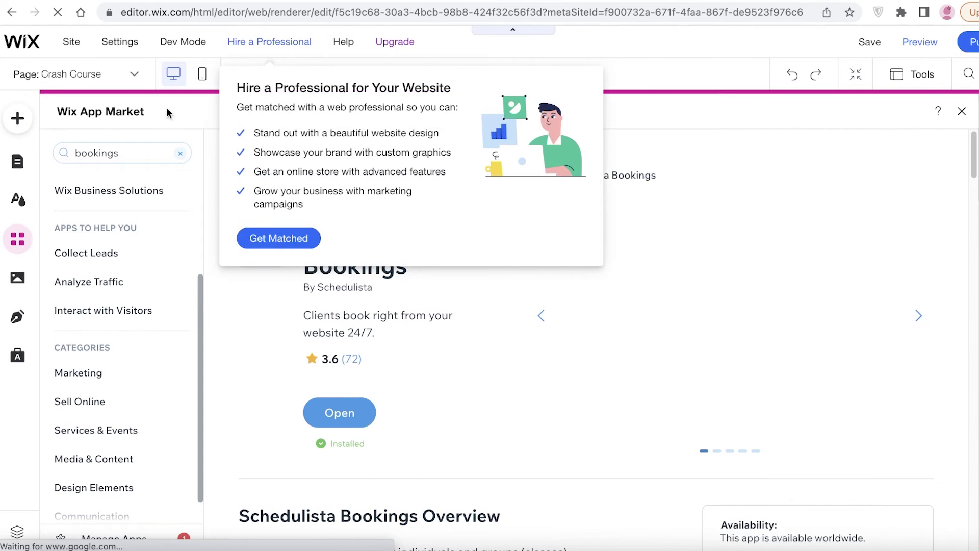
click(180, 153)
key(Escape)
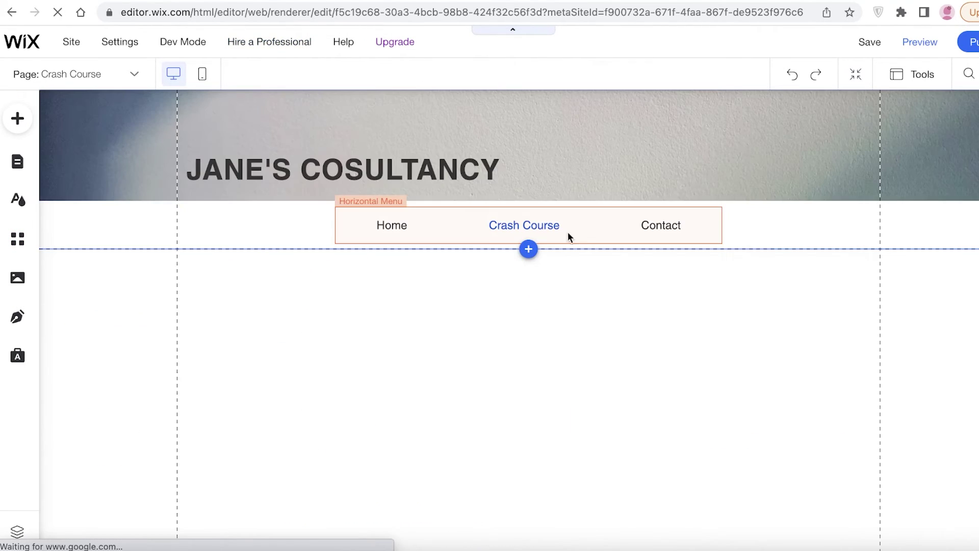
click(394, 222)
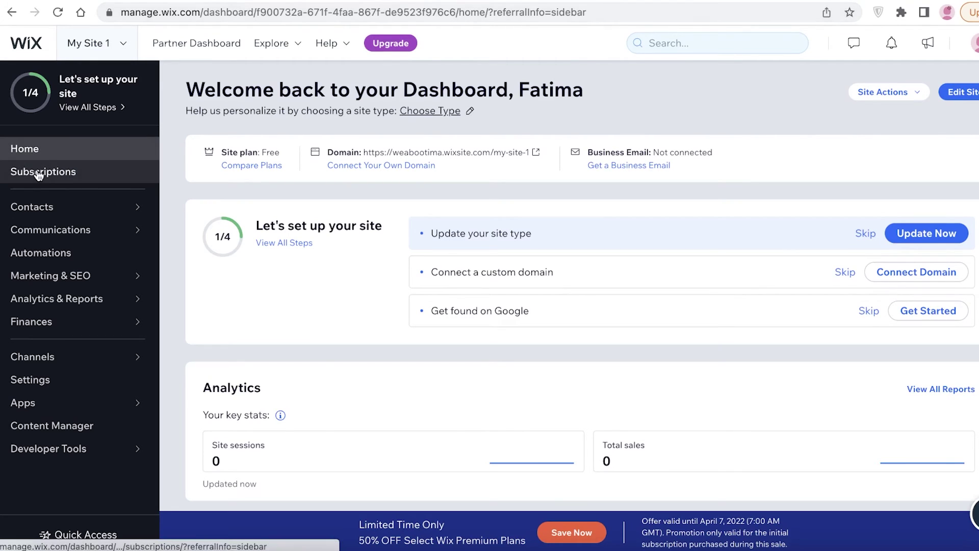
- Open Marketing Home and review its suggested tools, marketing planner, and Facebook Ads and Email Marketing stats
scroll(661, 353, down, 8)
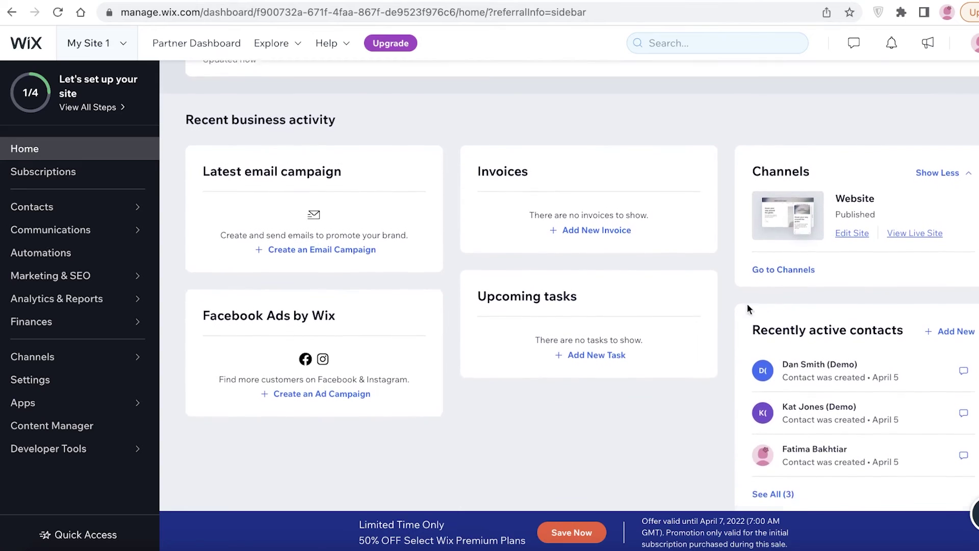
scroll(665, 309, up, 7)
scroll(665, 305, up, 1)
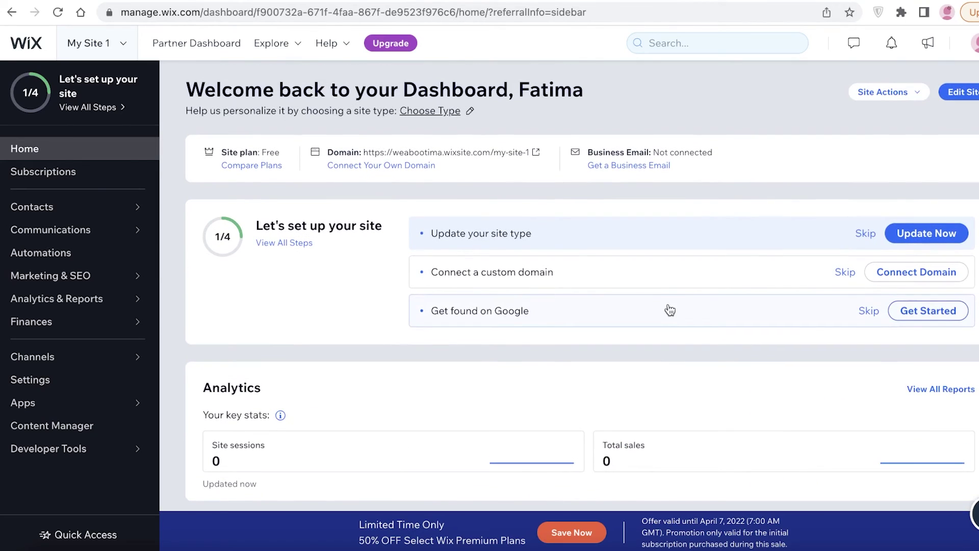
click(125, 280)
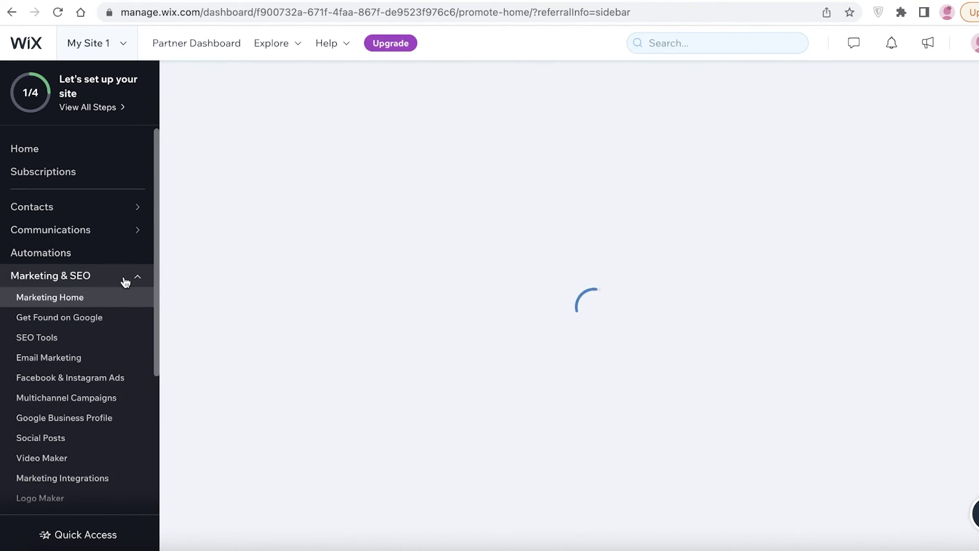
scroll(126, 291, down, 4)
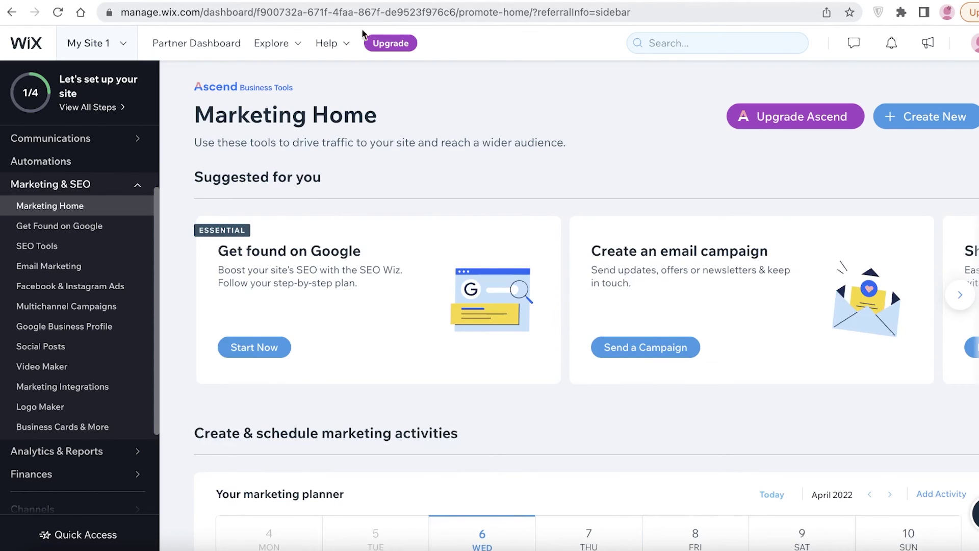
scroll(296, 108, down, 10)
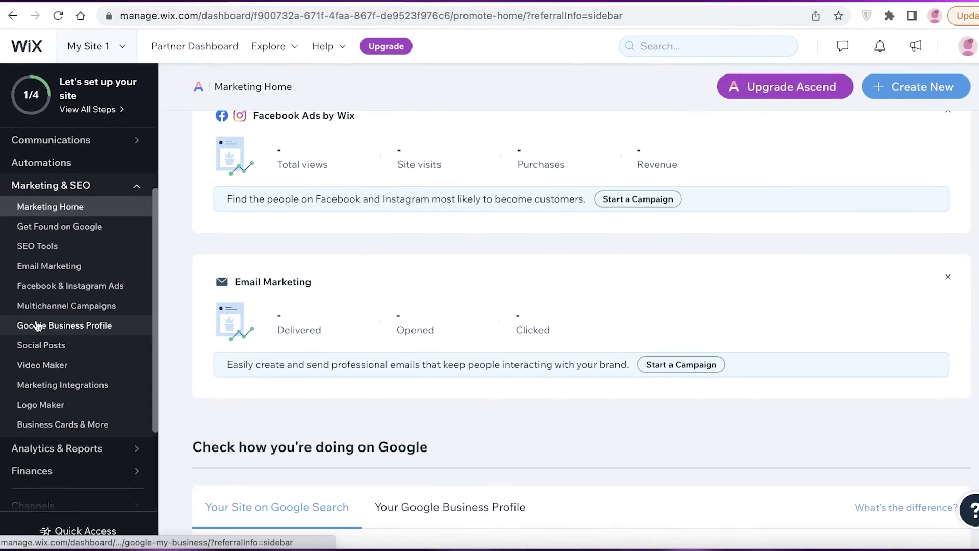
scroll(55, 175, up, 3)
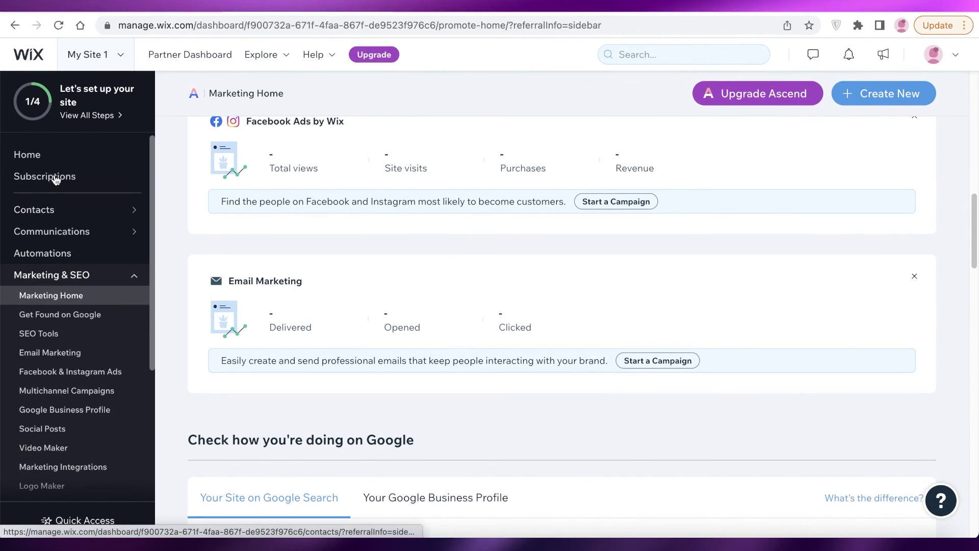
- Go back to dashboard Home and scroll past Recent business activity to Suggested for you
click(75, 155)
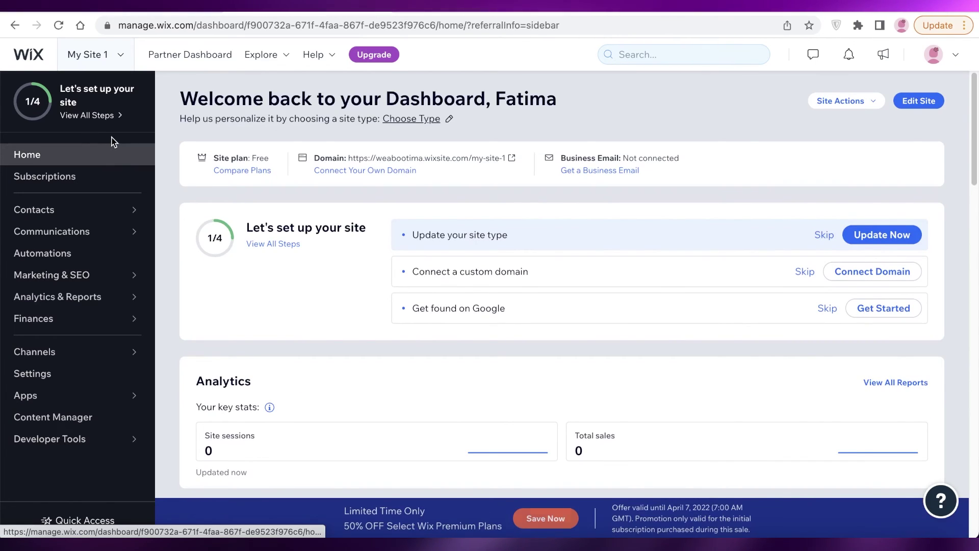
scroll(563, 104, down, 6)
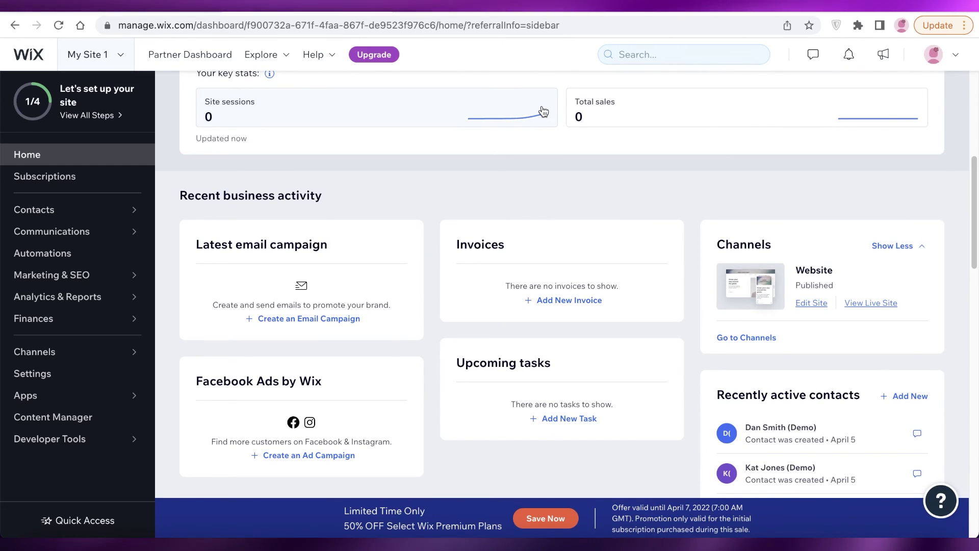
scroll(543, 111, down, 5)
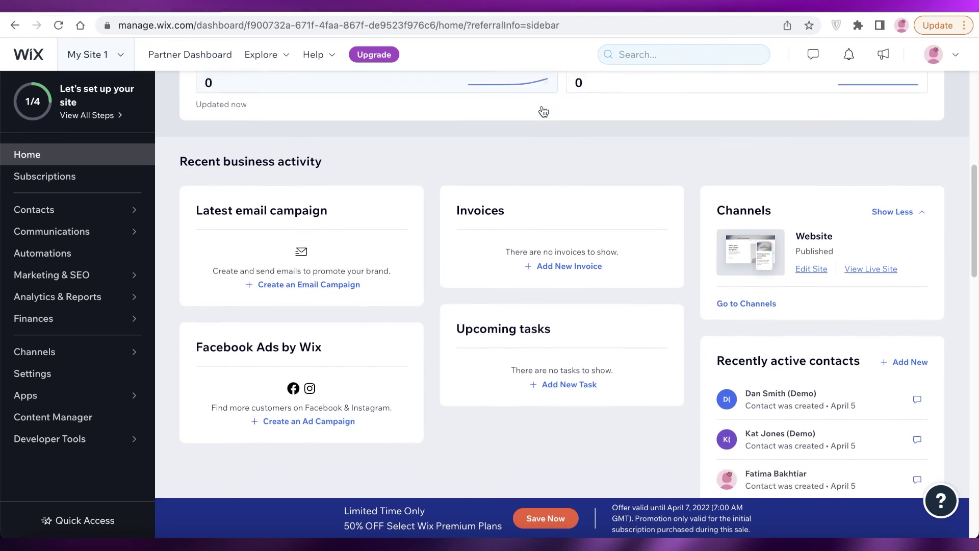
scroll(544, 111, up, 6)
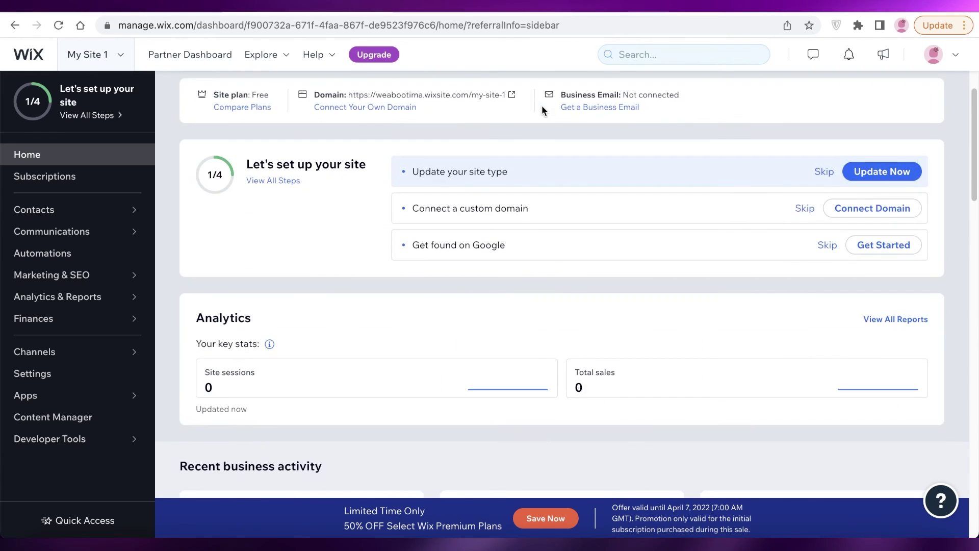
scroll(215, 163, down, 5)
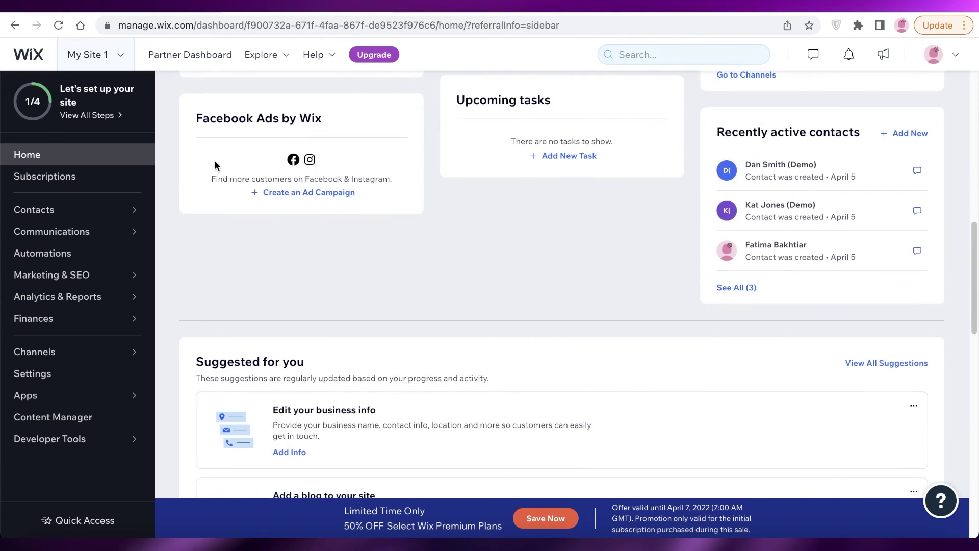
scroll(215, 163, down, 3)
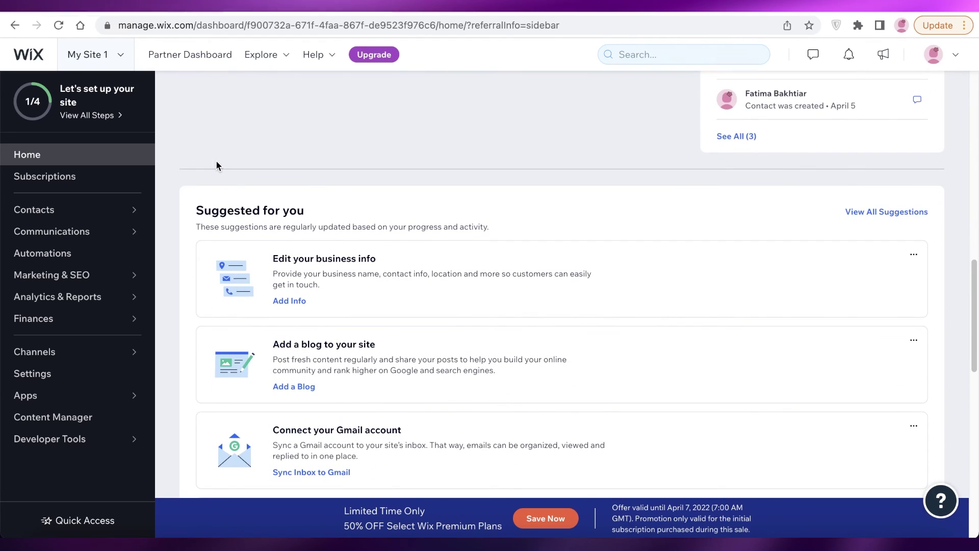